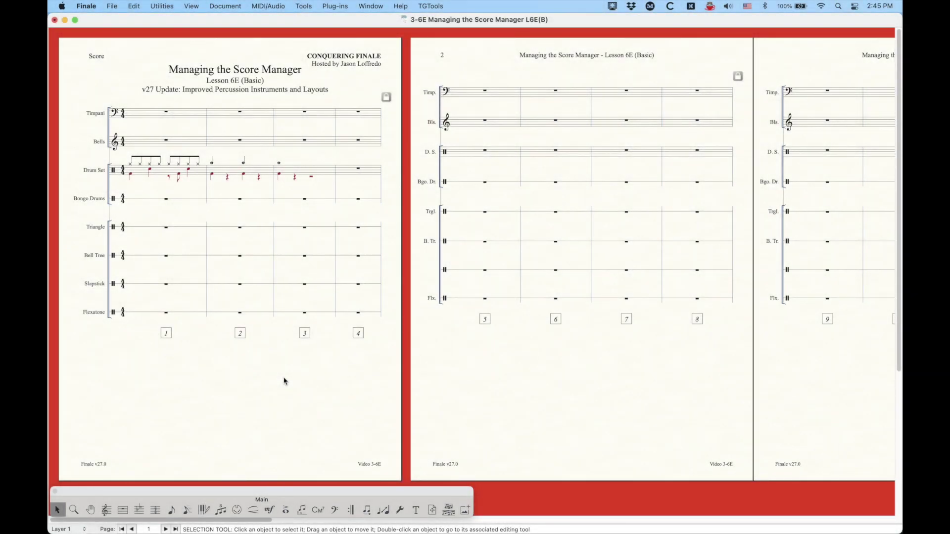
Step: Select Timpani in the Score Manager and show the Percussion instruments available to add
key("super+k")
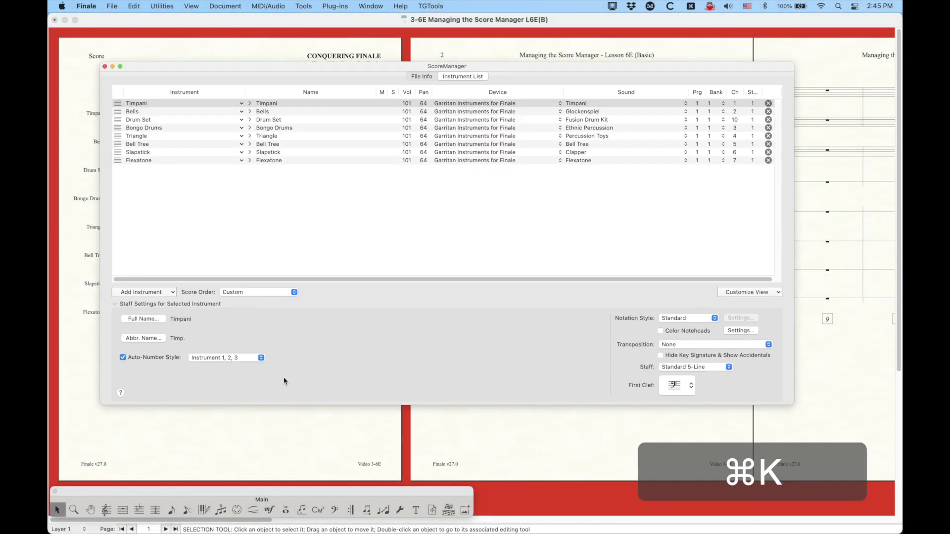
left_click(119, 103)
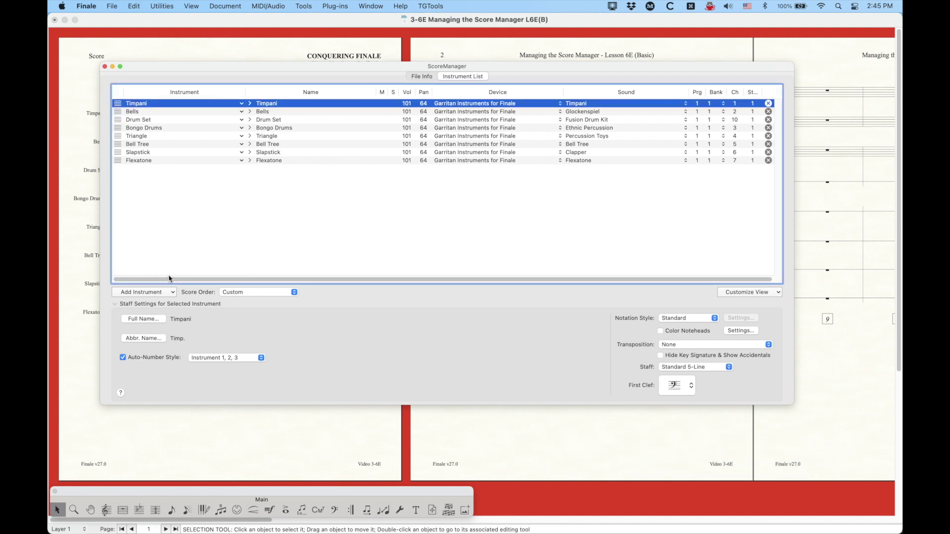
left_click(173, 296)
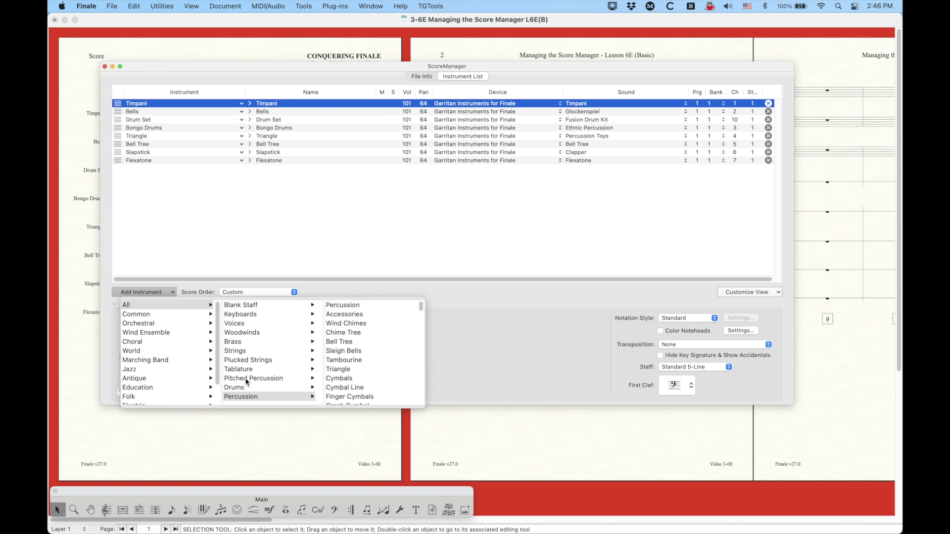
Step: Browse the Pitched Percussion list, then show Drums: Snare Drum, Bass Drum, Drum Set, Tenor Drum
mouse_move(246, 380)
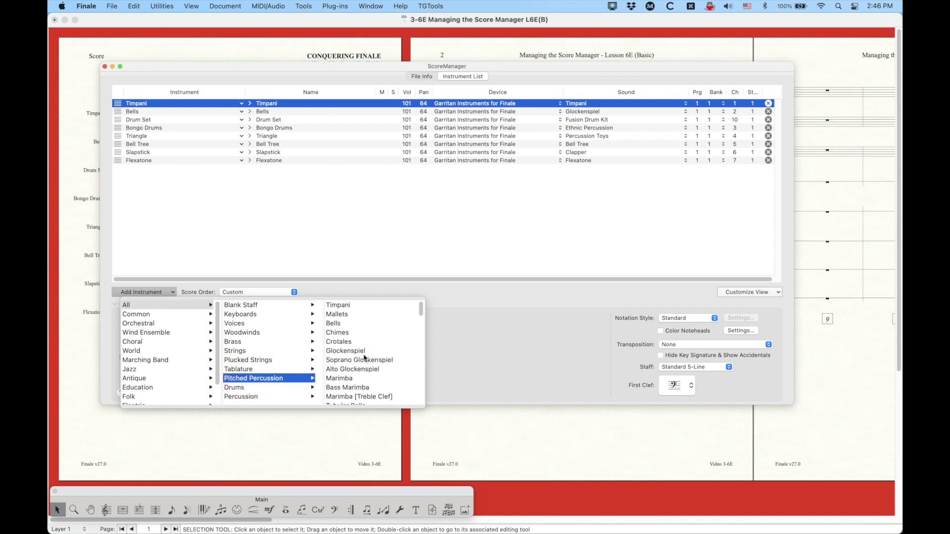
scroll(365, 356, "down", 10)
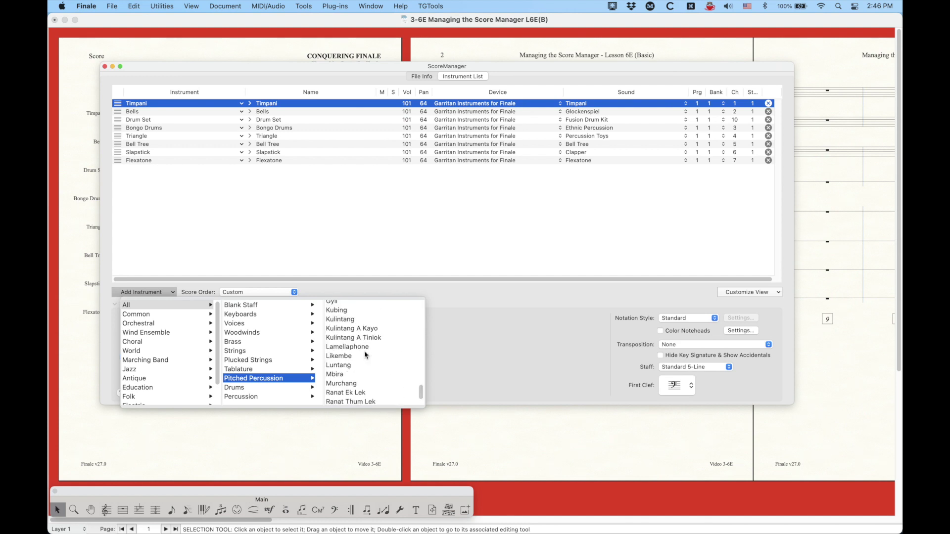
scroll(367, 361, "down", 3)
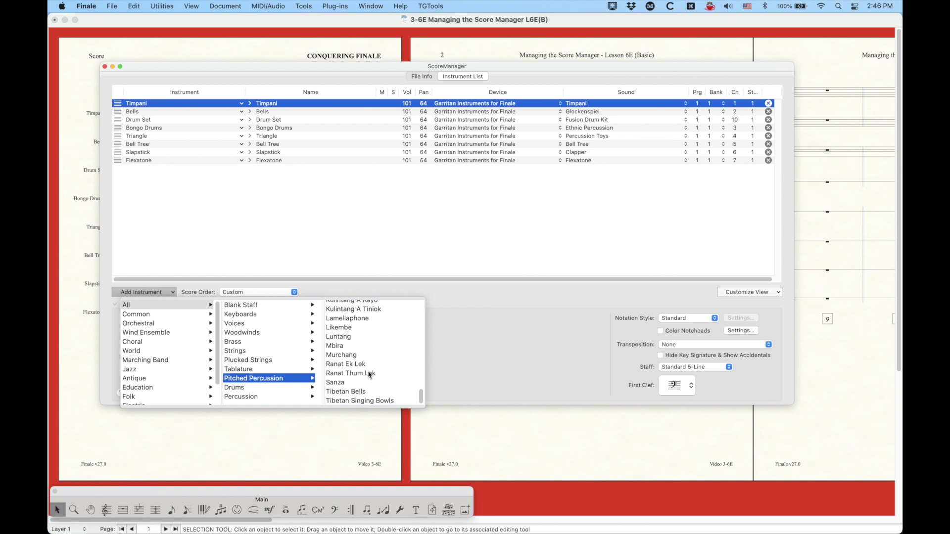
scroll(369, 374, "up", 10)
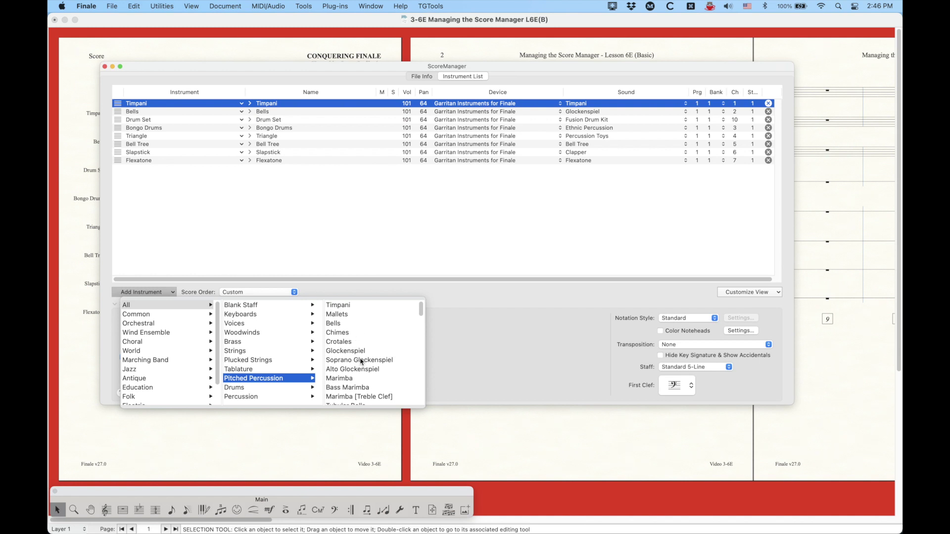
scroll(358, 377, "down", 5)
scroll(358, 378, "up", 5)
mouse_move(245, 399)
scroll(367, 366, "down", 3)
scroll(367, 366, "down", 10)
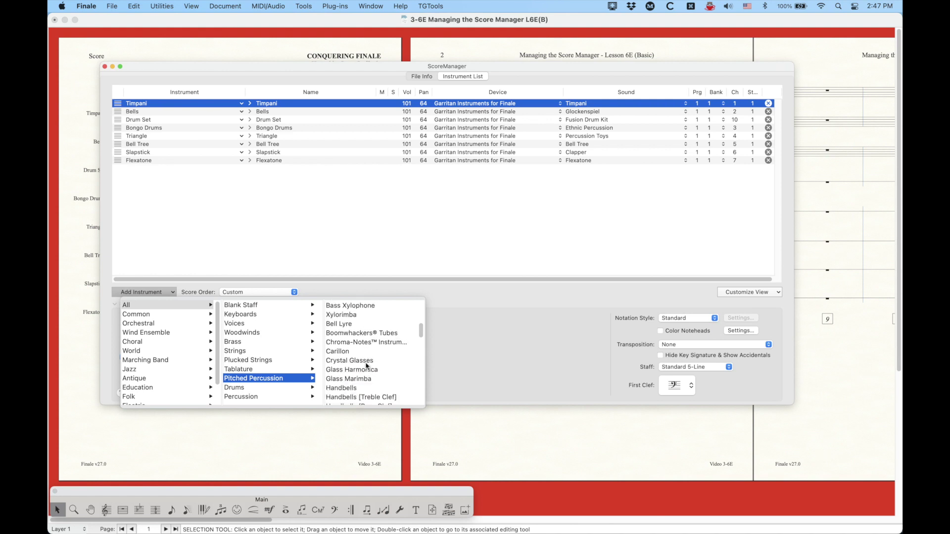
scroll(366, 366, "down", 3)
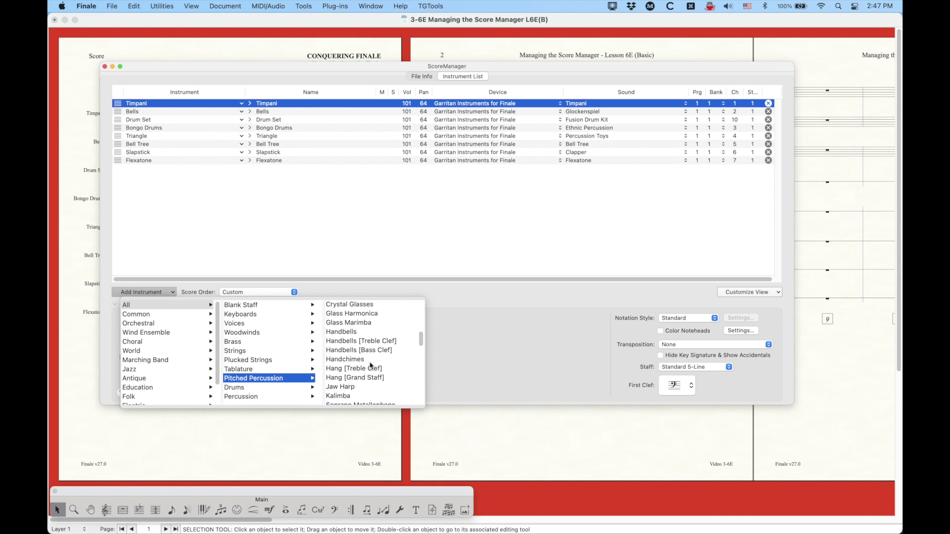
scroll(370, 365, "down", 10)
scroll(370, 365, "up", 15)
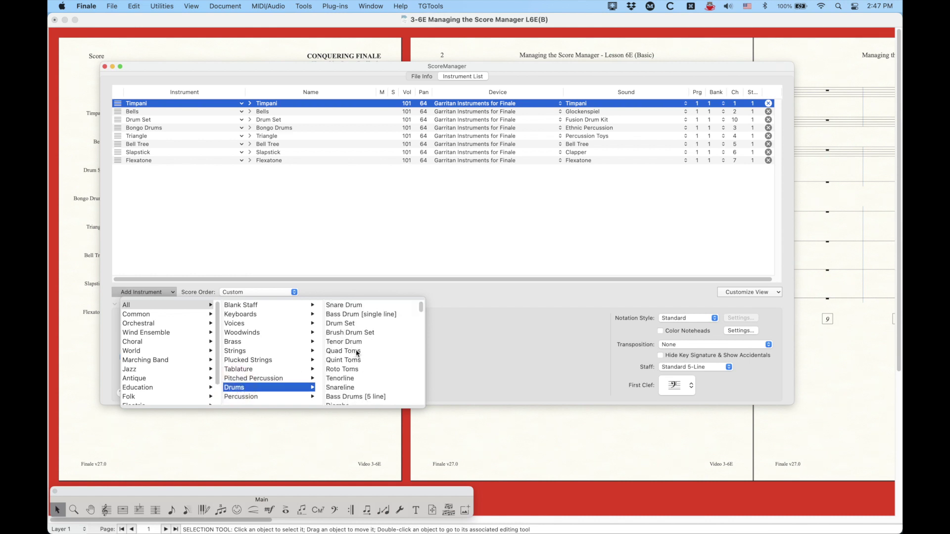
Step: Scroll through the full list of the Drums category's instruments
scroll(370, 354, "down", 5)
scroll(370, 354, "down", 15)
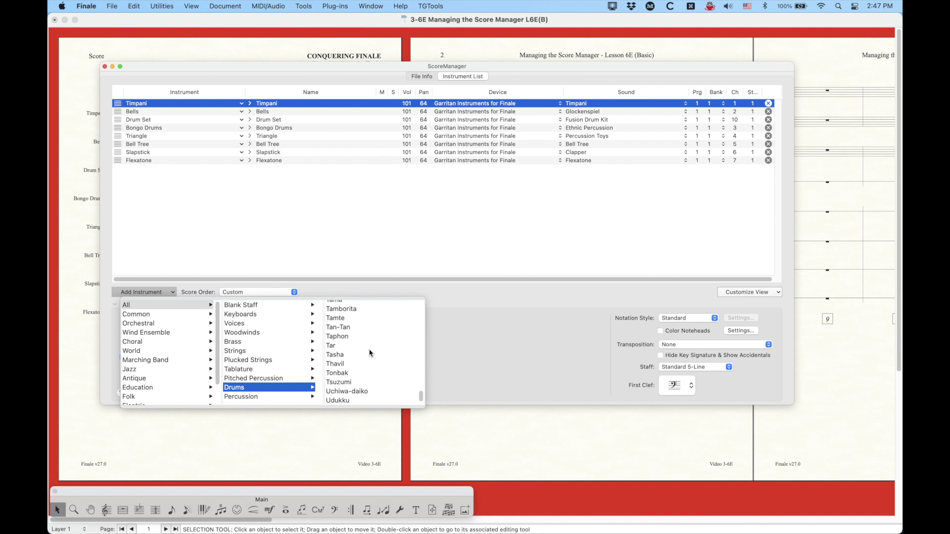
scroll(370, 353, "up", 3)
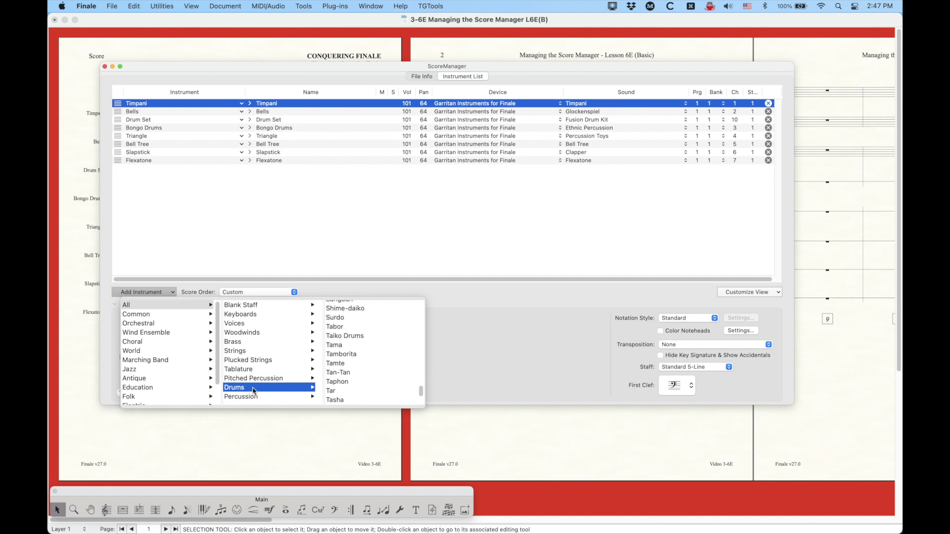
scroll(362, 371, "up", 15)
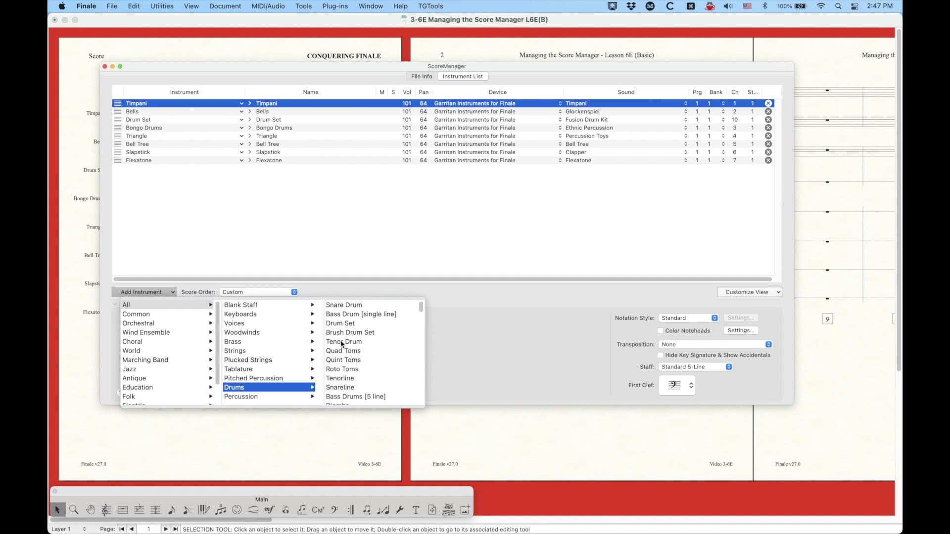
Step: Switch to the Percussion category and scroll through Wind Chimes, Chime Tree, Sleigh Bells, Tambourine and more
left_click(270, 396)
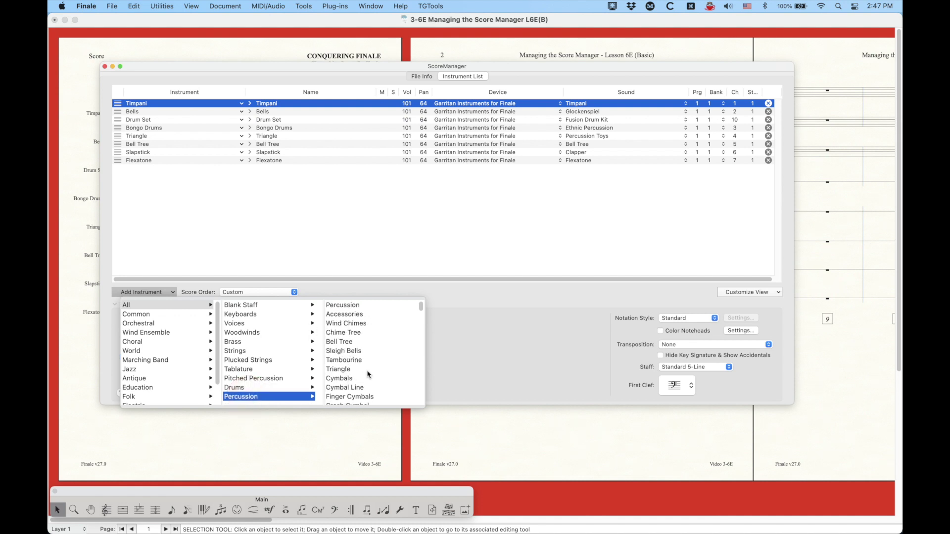
scroll(364, 369, "down", 5)
scroll(362, 368, "down", 3)
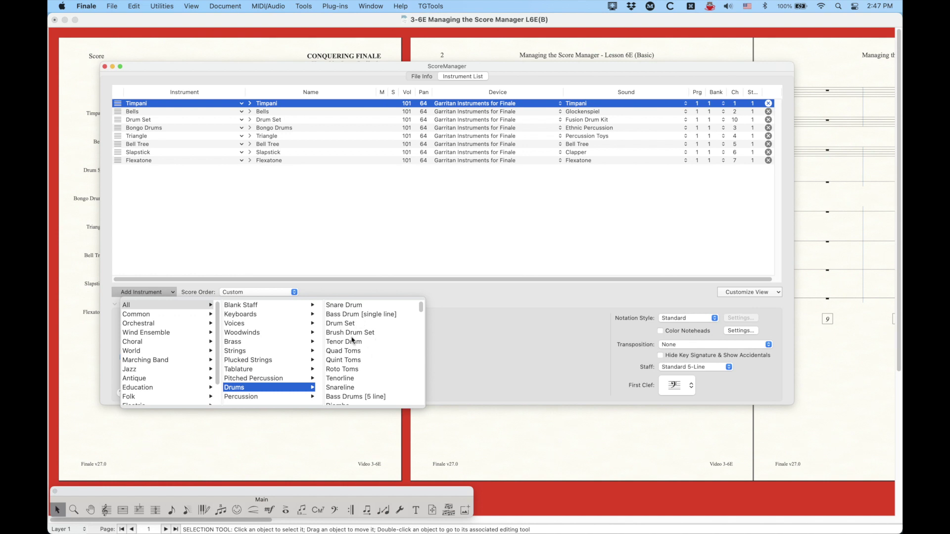
scroll(354, 353, "down", 6)
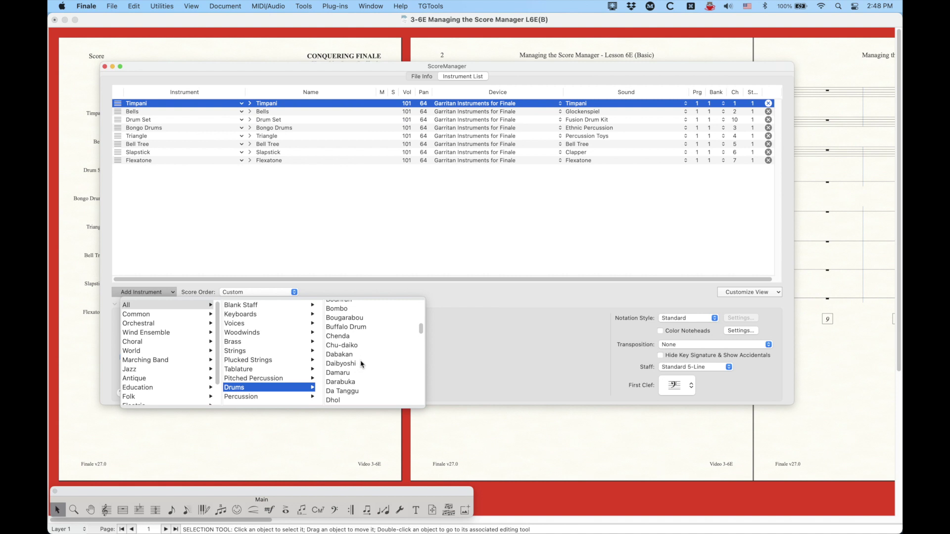
scroll(361, 364, "up", 6)
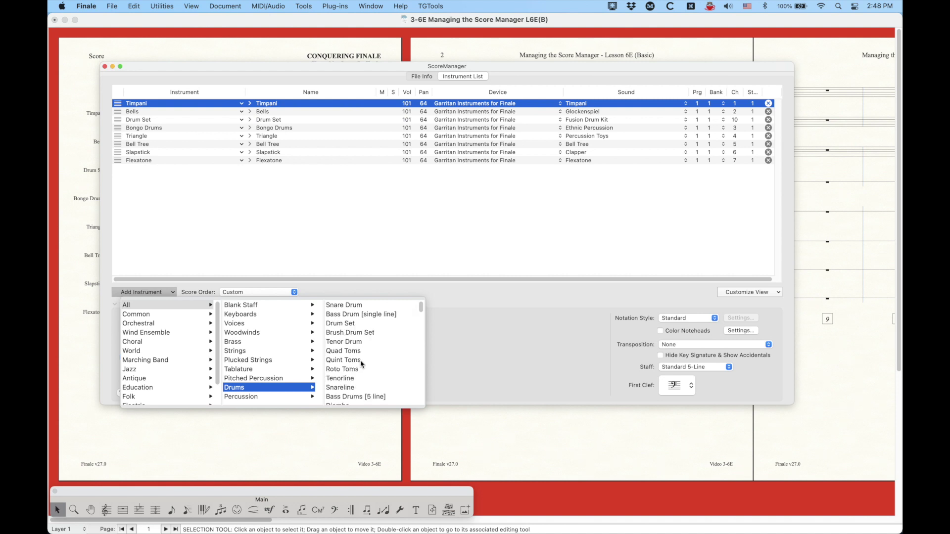
scroll(361, 365, "down", 5)
scroll(362, 364, "down", 5)
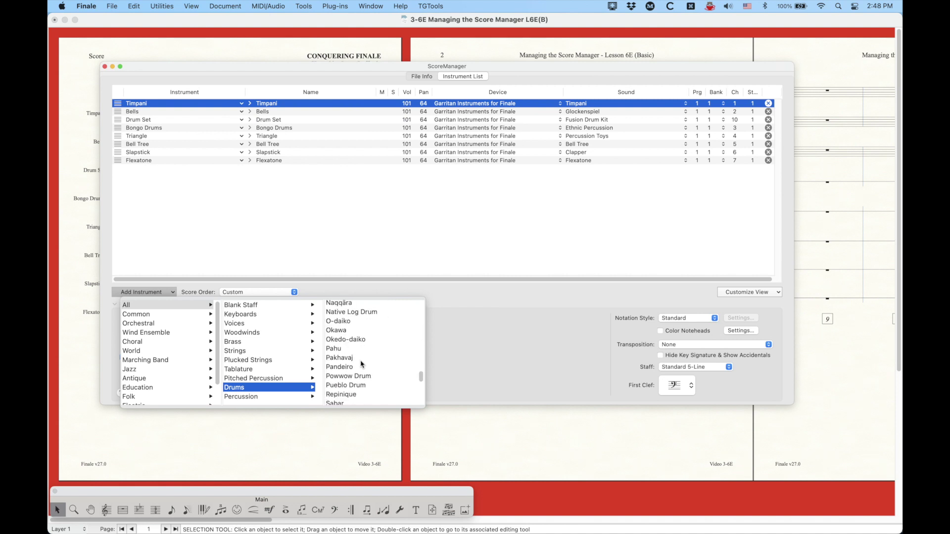
scroll(361, 364, "down", 2)
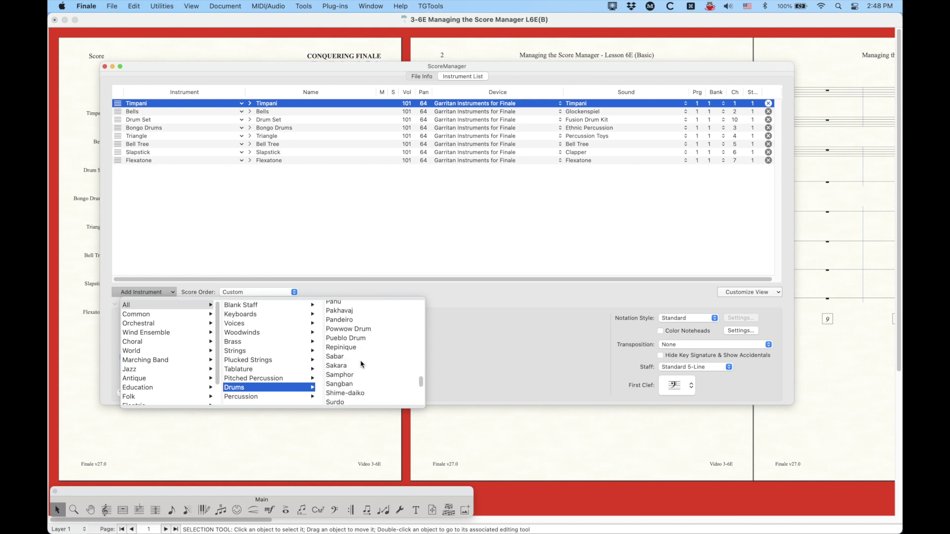
scroll(361, 364, "up", 10)
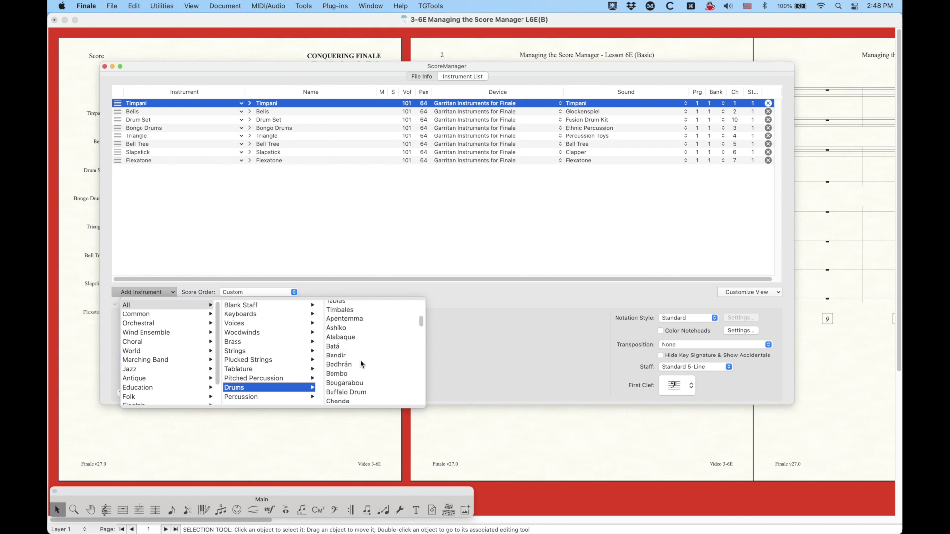
scroll(361, 364, "down", 6)
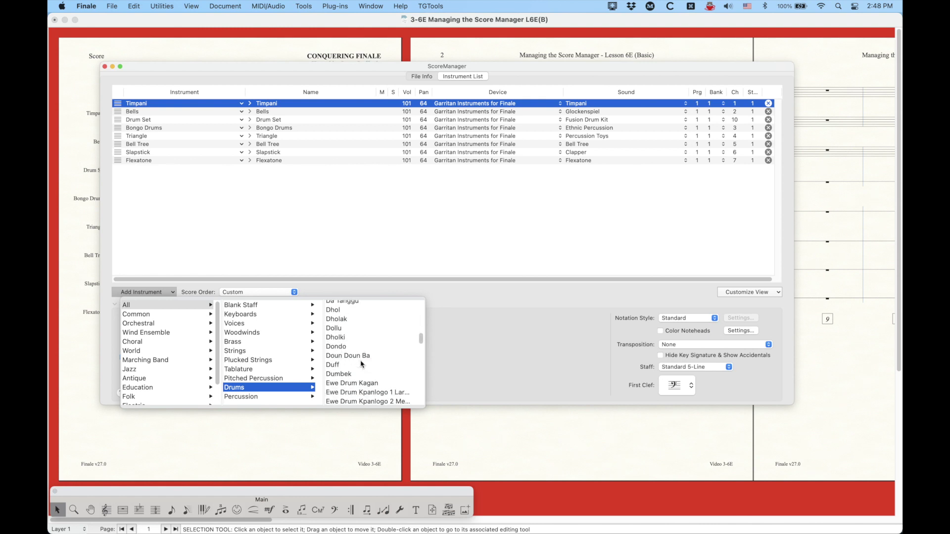
scroll(361, 365, "down", 5)
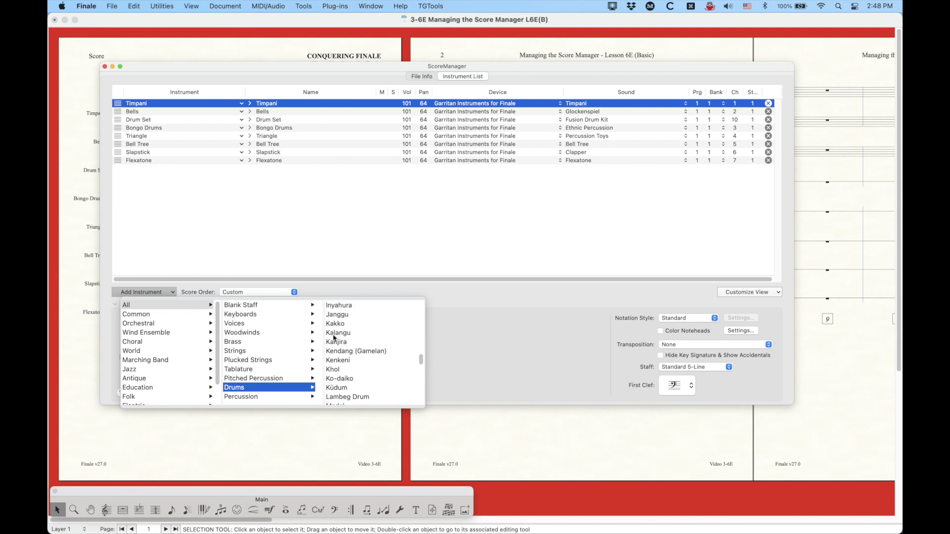
scroll(389, 365, "down", 10)
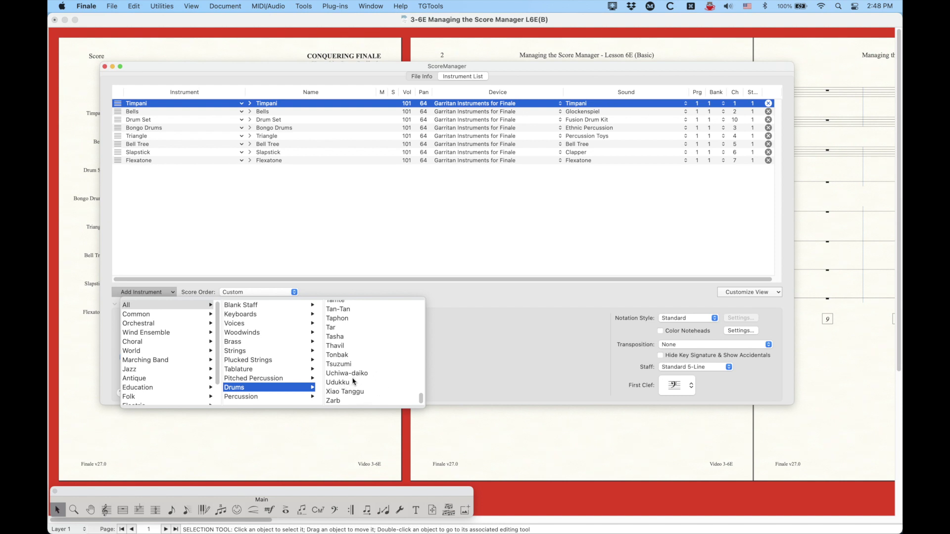
scroll(356, 384, "up", 10)
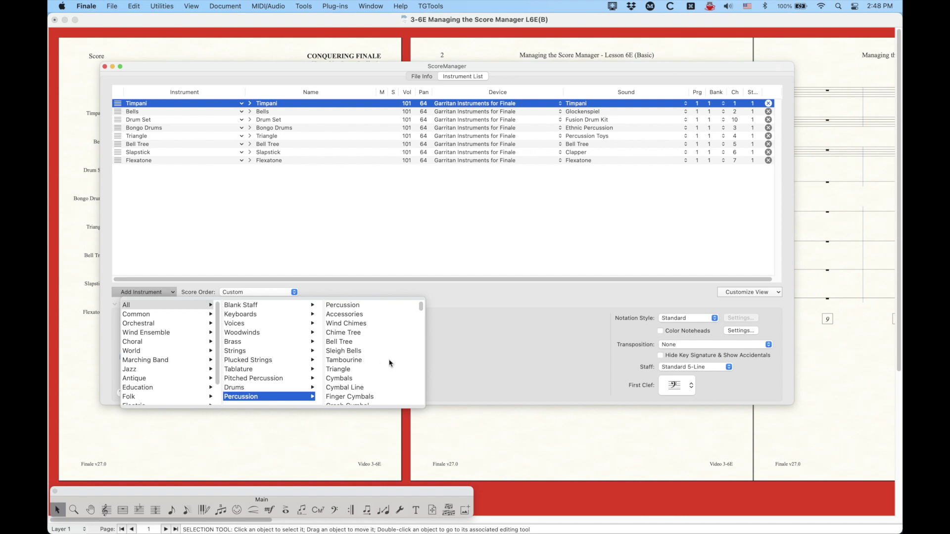
Step: Scroll the Percussion catalogue from Wind Chimes through Cymbal Line and Finger Cymbals
scroll(390, 364, "down", 5)
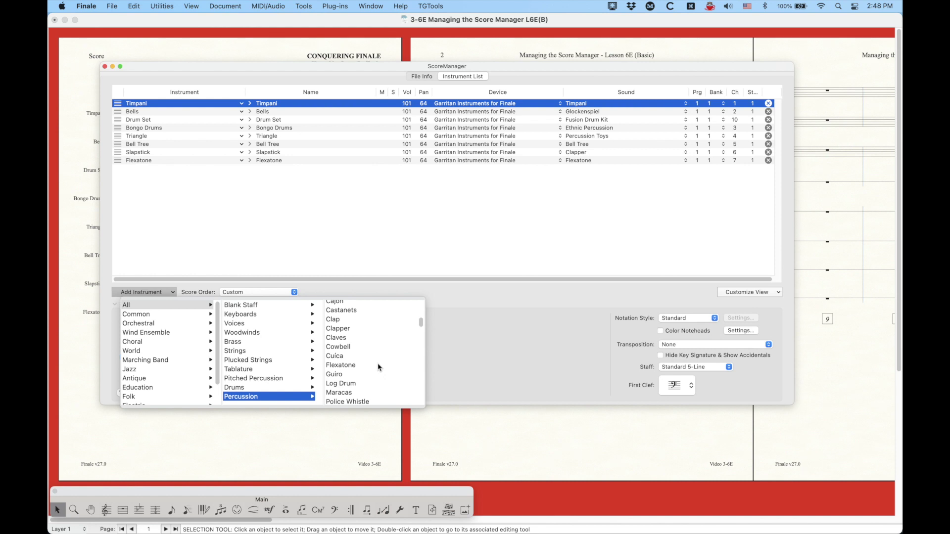
scroll(377, 372, "up", 5)
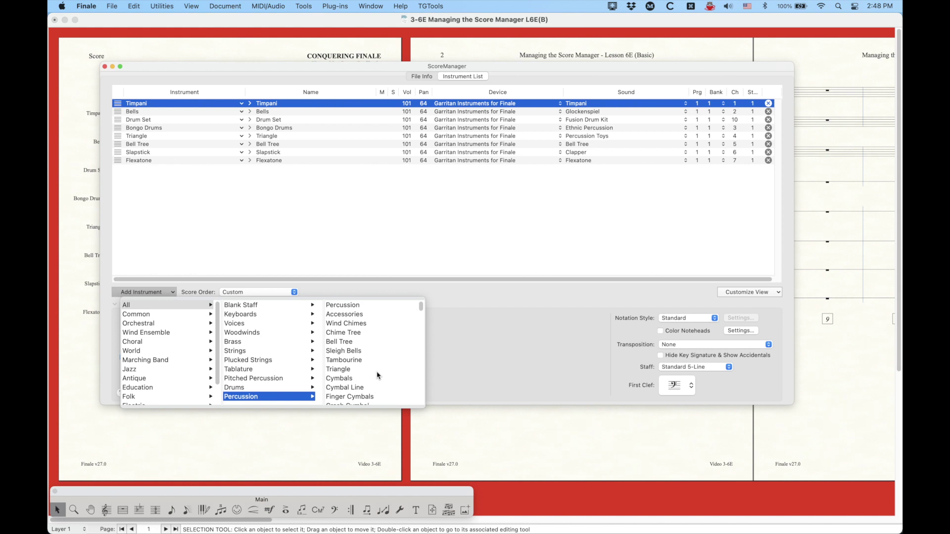
scroll(377, 375, "down", 3)
scroll(378, 375, "up", 3)
scroll(363, 371, "down", 10)
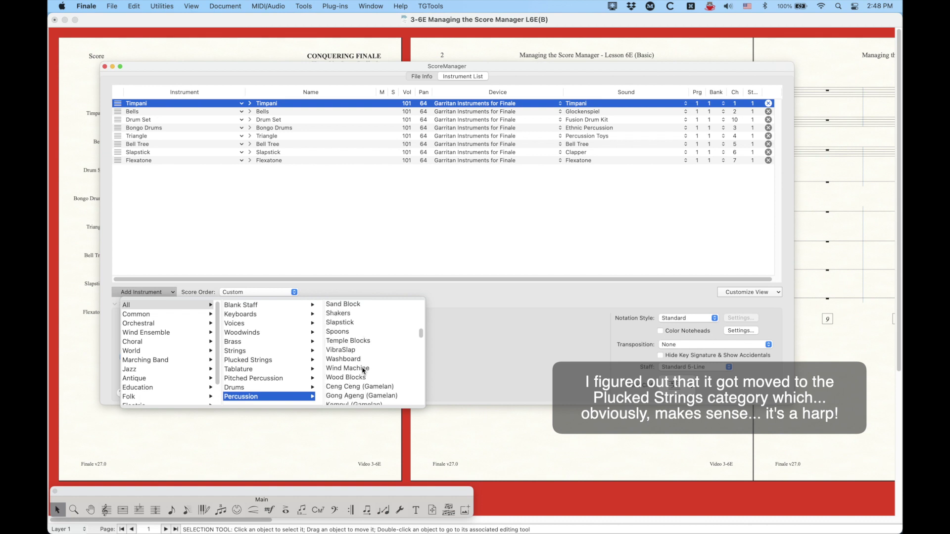
scroll(362, 371, "up", 5)
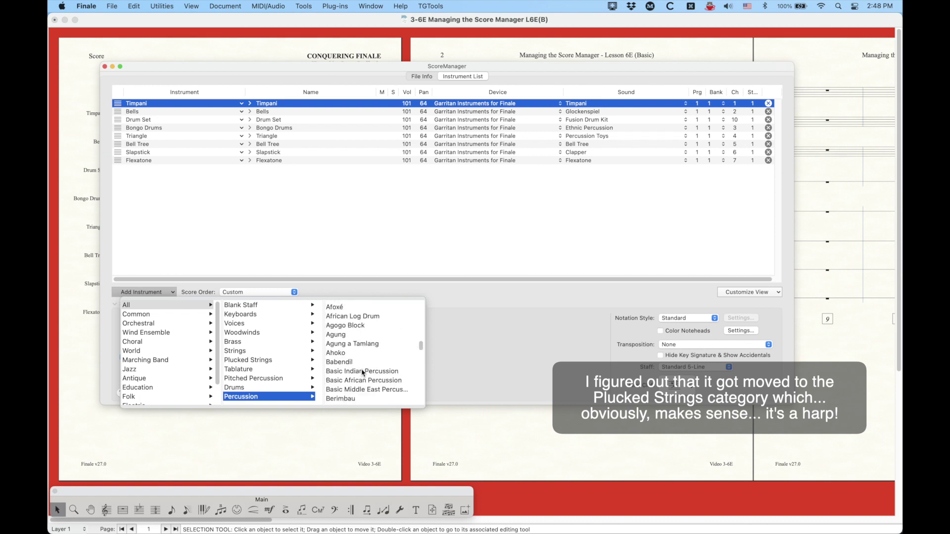
scroll(363, 372, "down", 3)
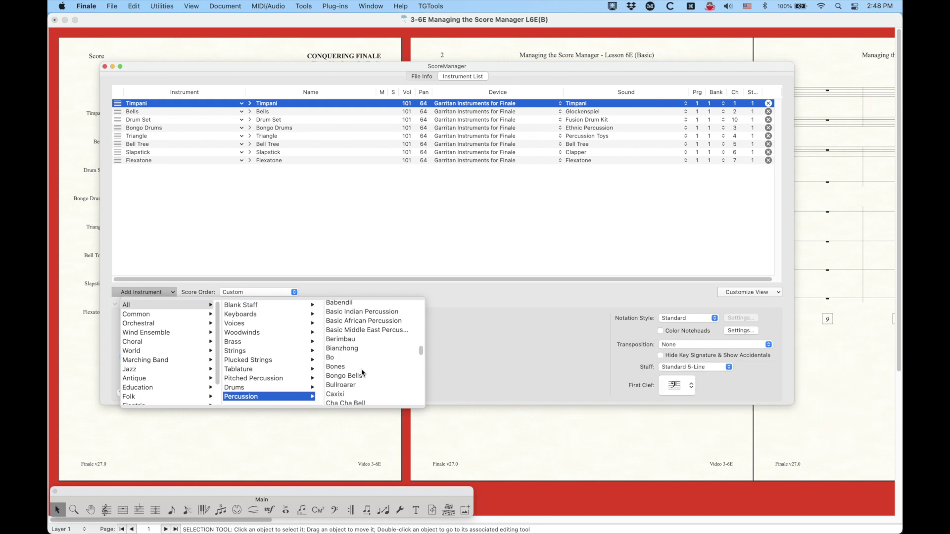
scroll(362, 372, "down", 3)
scroll(362, 372, "down", 2)
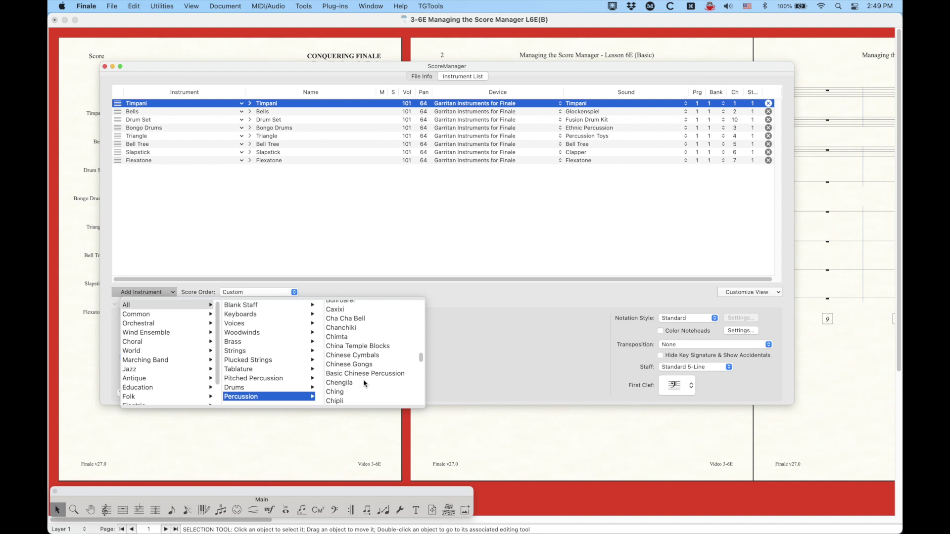
scroll(391, 375, "up", 10)
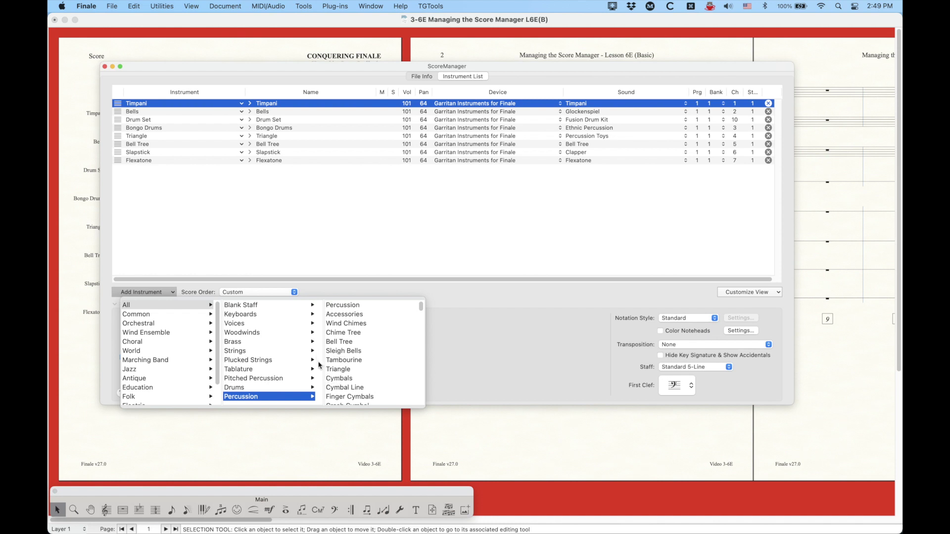
Step: Dismiss the add menu, select Drum Set, and browse its Percussion Layout Selection list
left_click(254, 224)
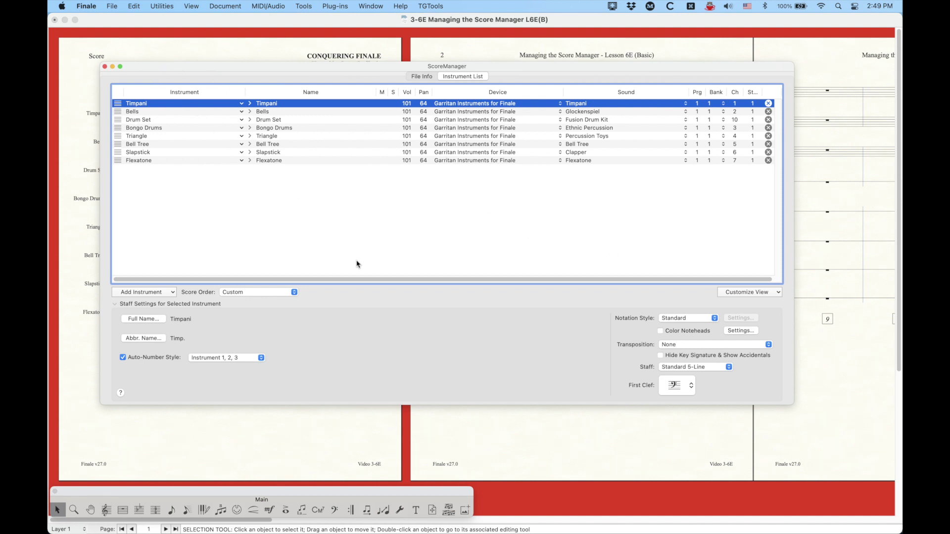
left_click(137, 123)
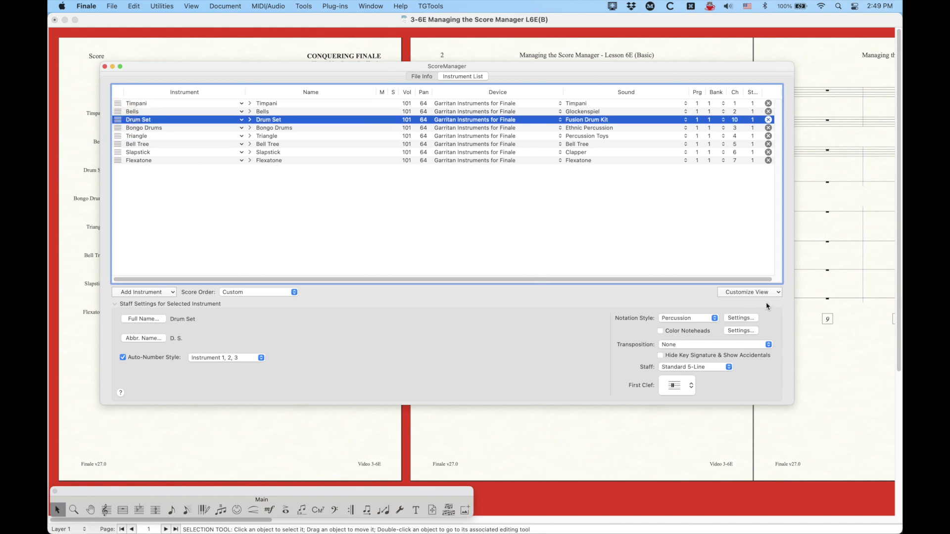
left_click(742, 318)
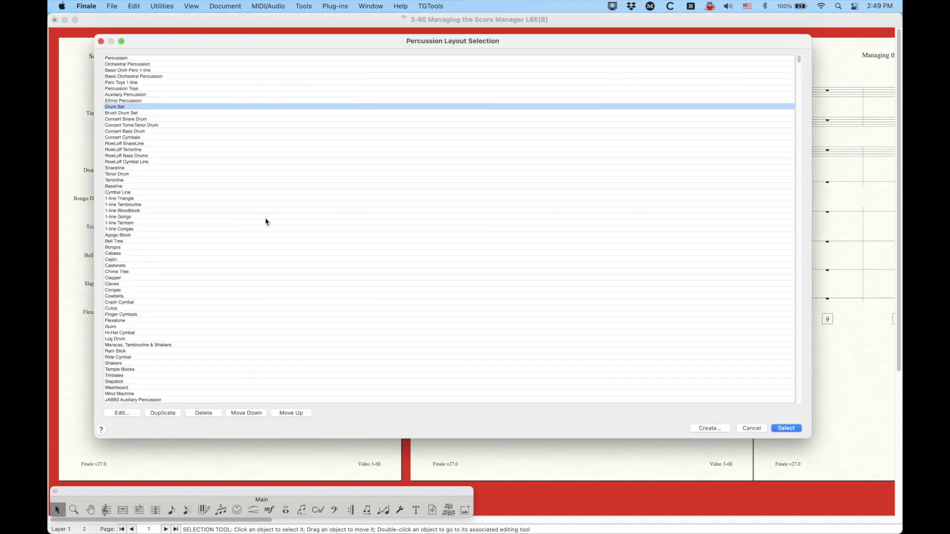
scroll(266, 222, "down", 8)
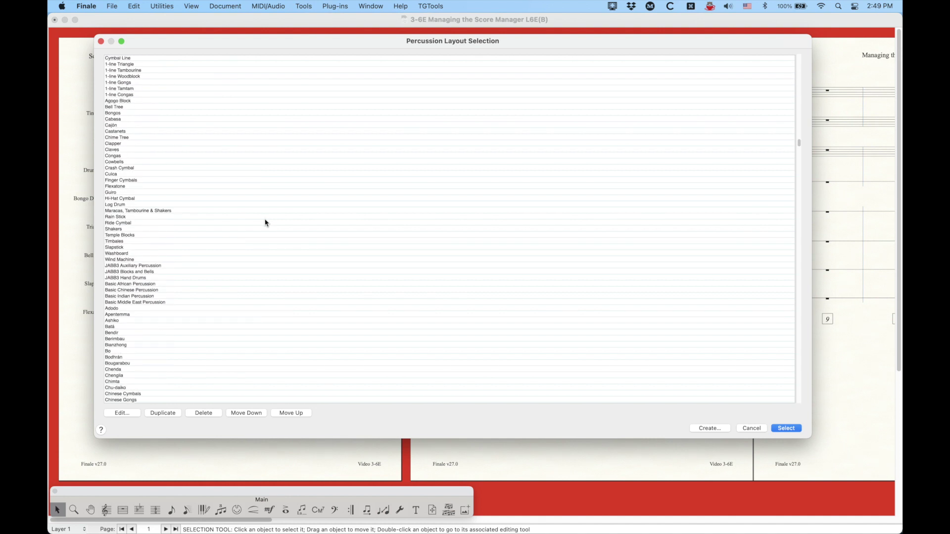
scroll(265, 222, "down", 9)
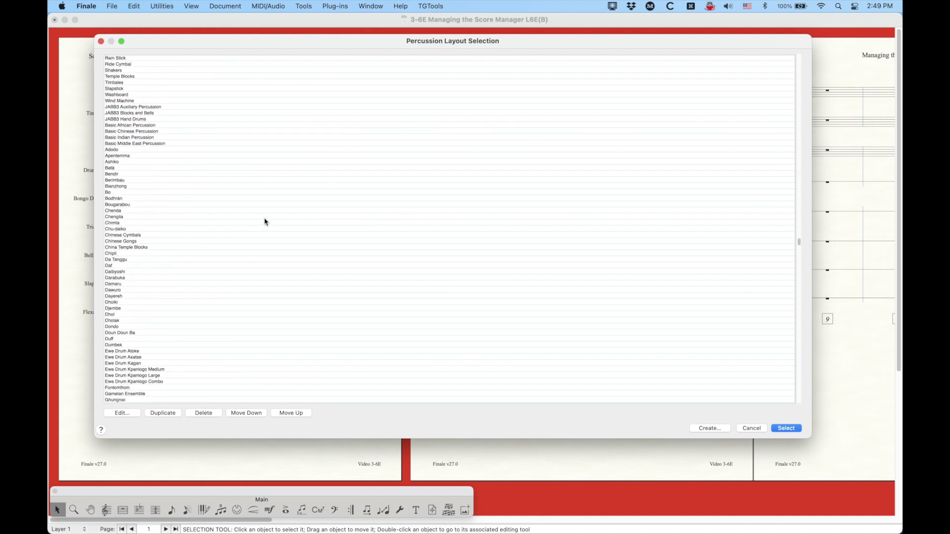
scroll(266, 222, "down", 13)
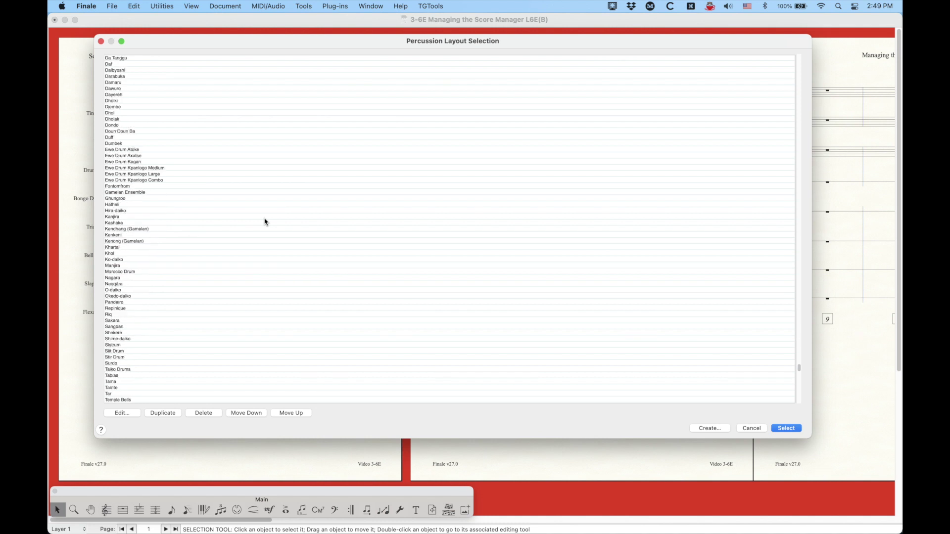
scroll(266, 222, "down", 2)
Step: Cancel the layout list unchanged and close the Score Manager to show all eight staves
scroll(287, 253, "up", 20)
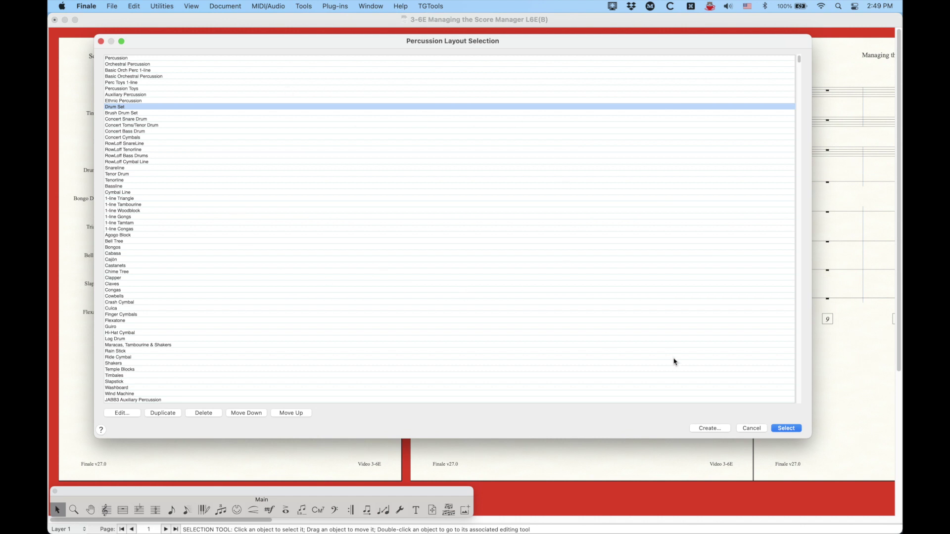
left_click(751, 428)
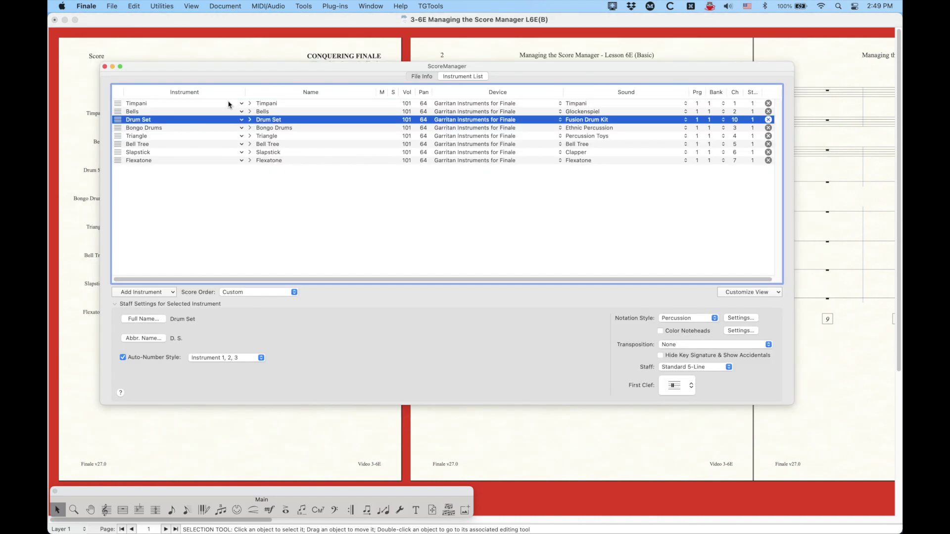
left_click(105, 67)
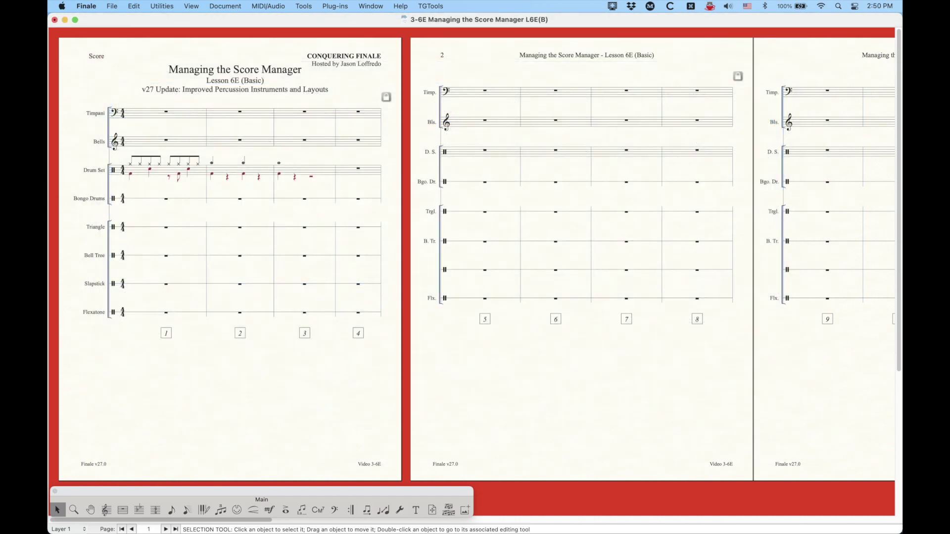
left_click_drag(124, 38, 377, 50)
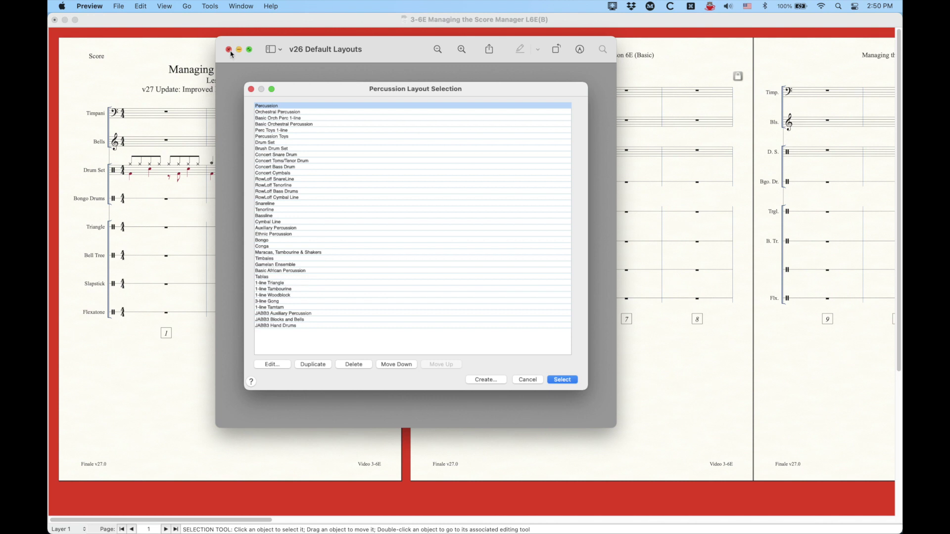
key("super+m")
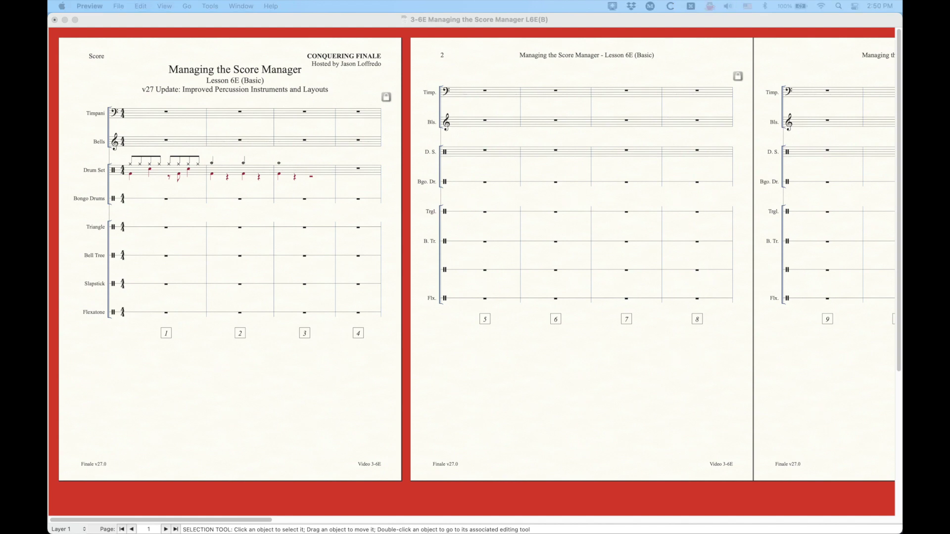
left_click(75, 153)
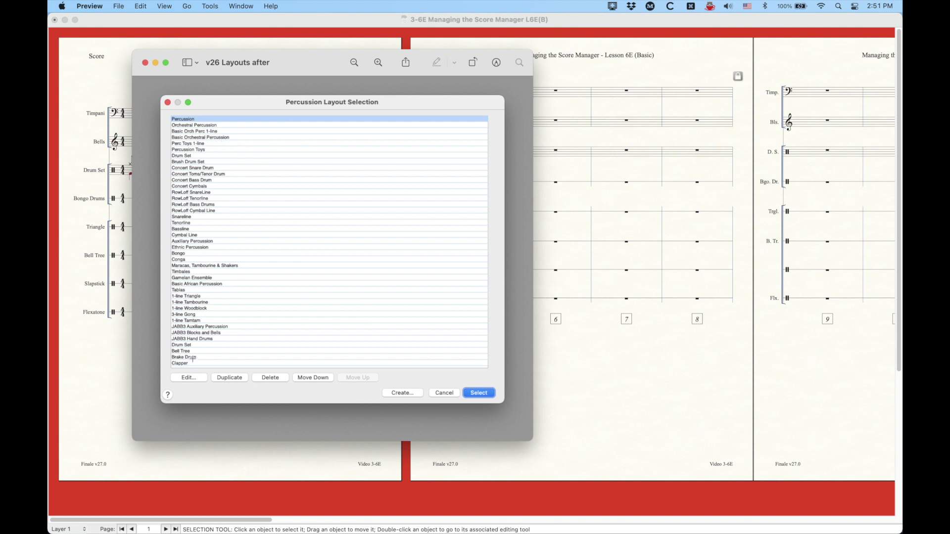
left_click_drag(336, 63, 137, 111)
key("super+w")
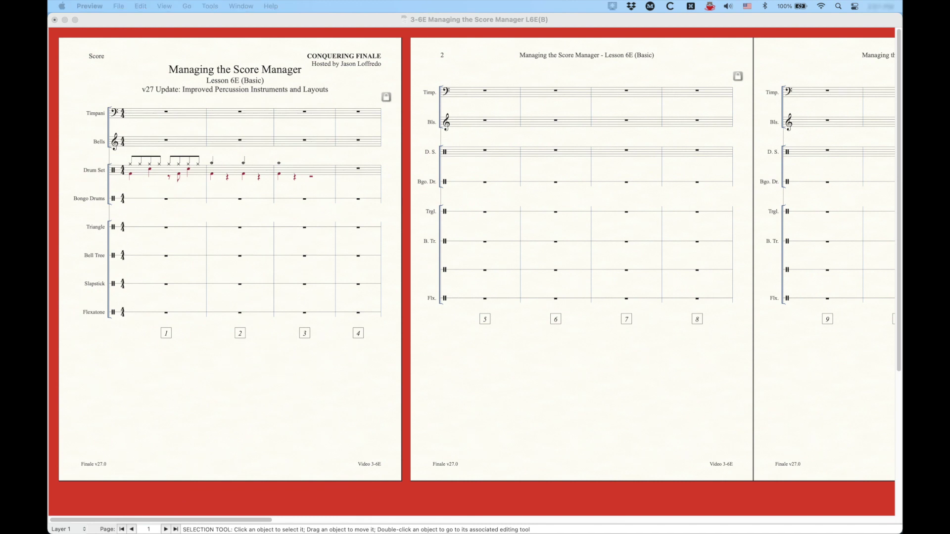
Step: Add a Tambourine after Flexatone from the Score Manager's Percussion catalogue
left_click(127, 91)
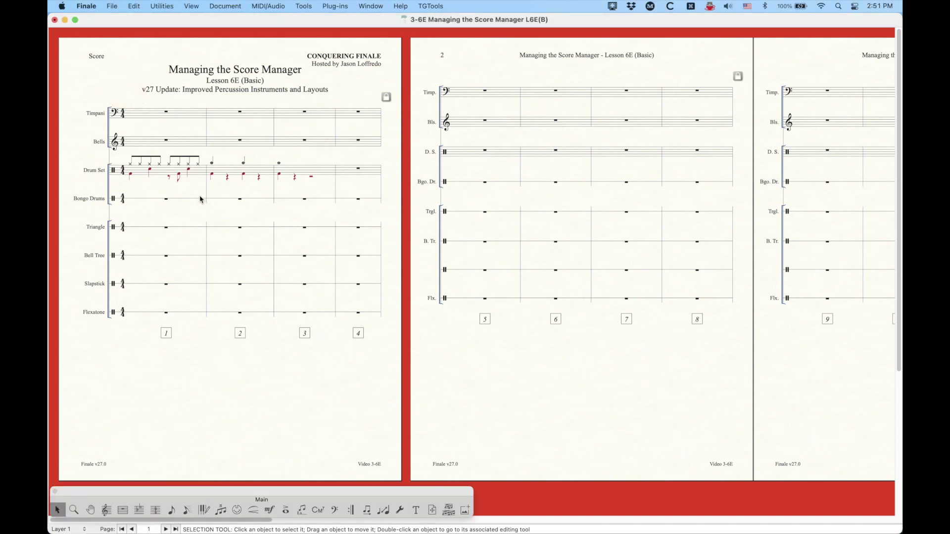
key("super+k")
left_click(119, 161)
left_click(173, 292)
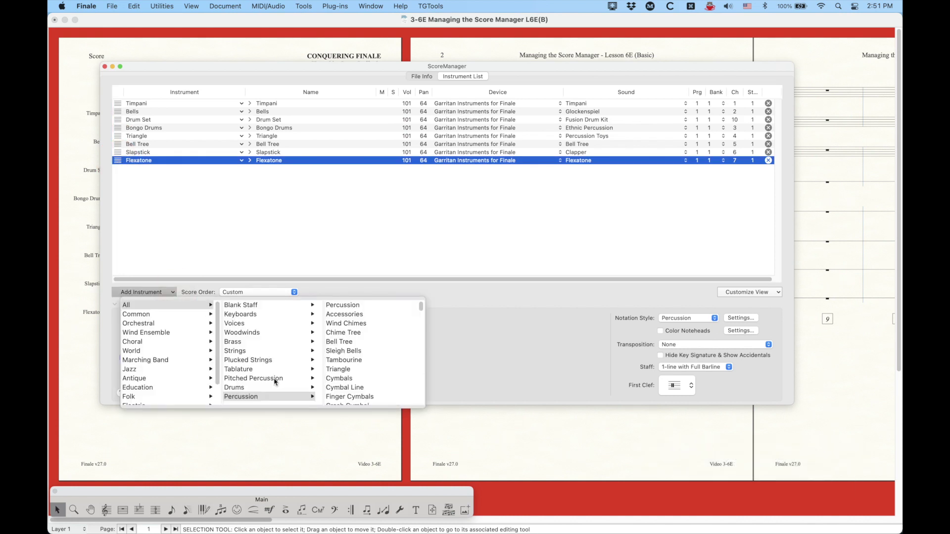
left_click(355, 363)
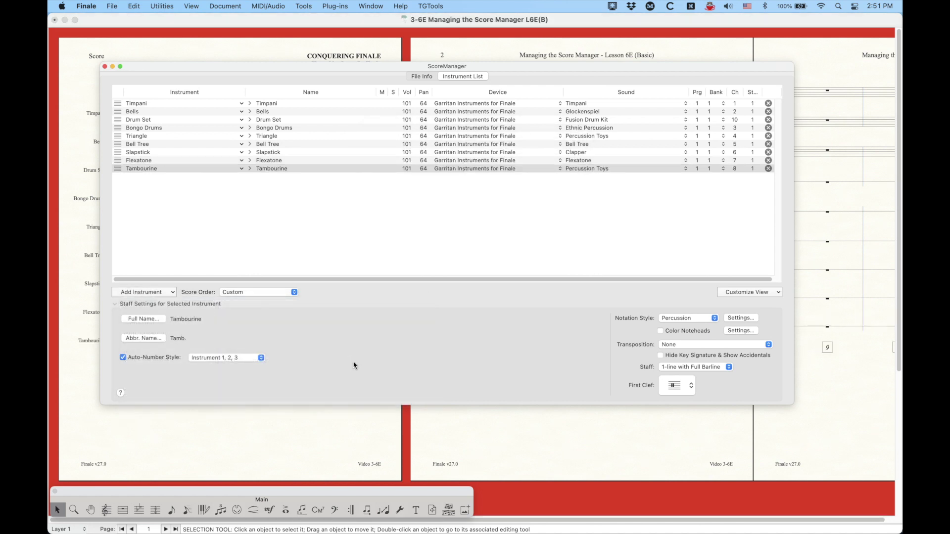
Step: Check the Tambourine's percussion layout choices, then shift the Score Manager aside and back
left_click(124, 170)
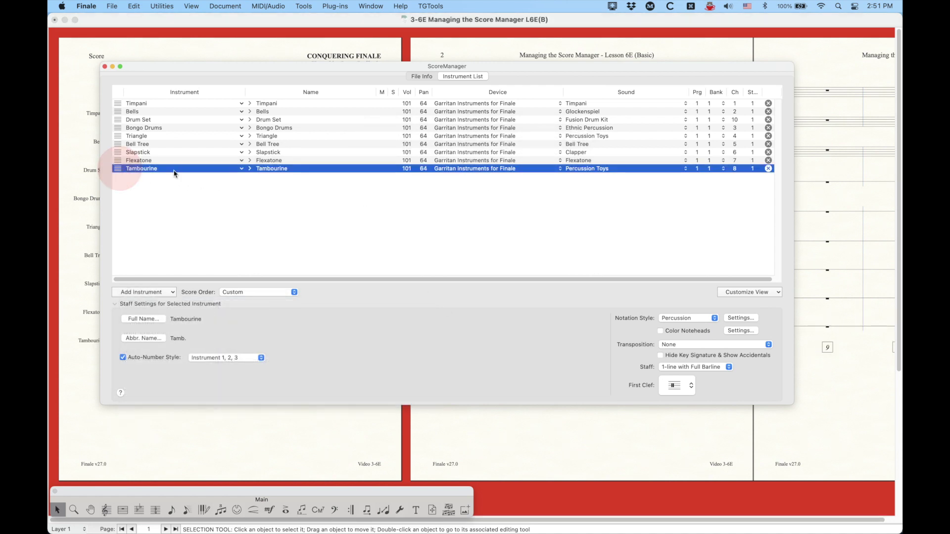
left_click(739, 318)
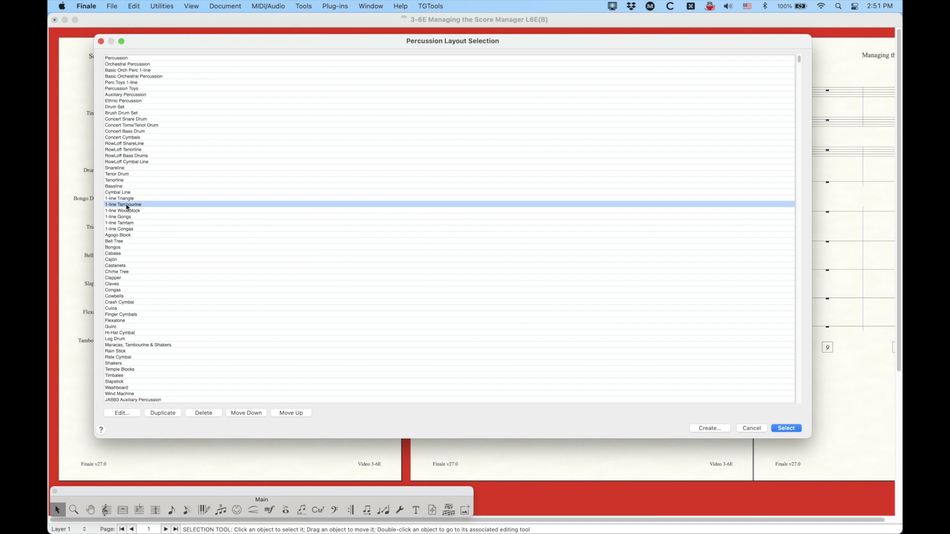
left_click(101, 41)
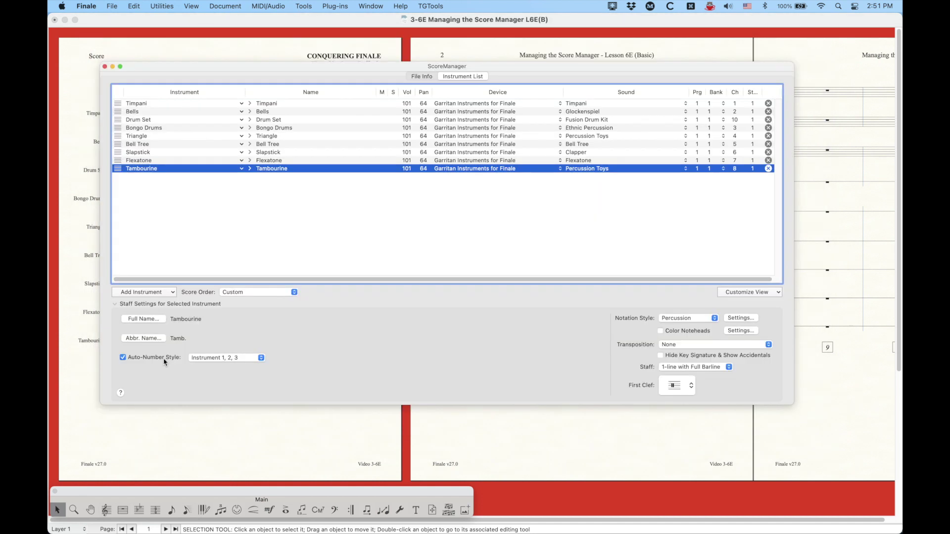
left_click_drag(147, 65, 333, 35)
left_click_drag(400, 32, 215, 41)
Step: Add Finger Cymbals to the score as a tenth instrument
left_click(171, 272)
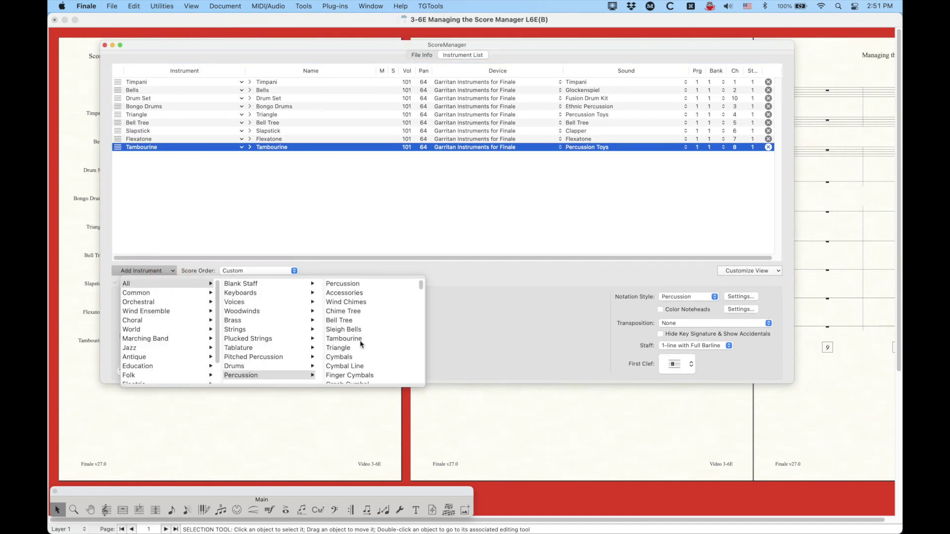
scroll(360, 344, "down", 2)
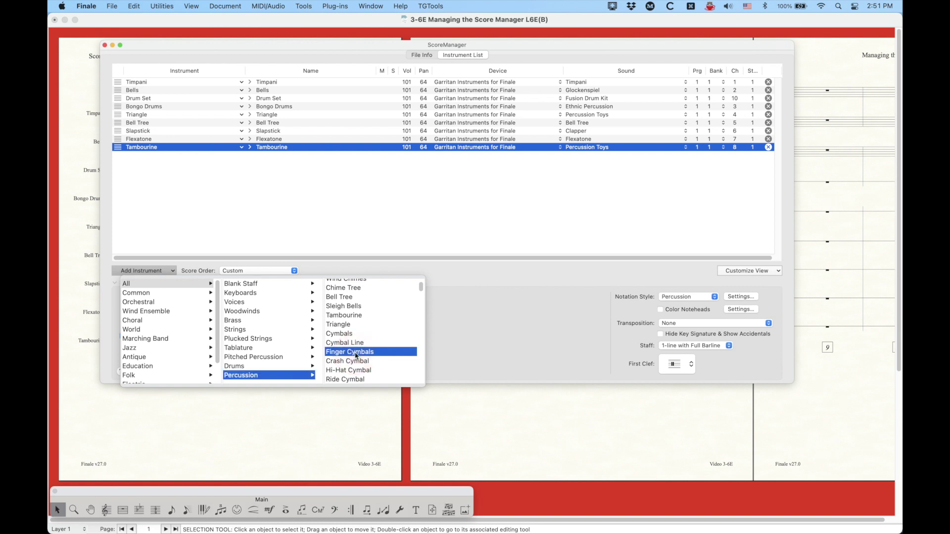
left_click(356, 354)
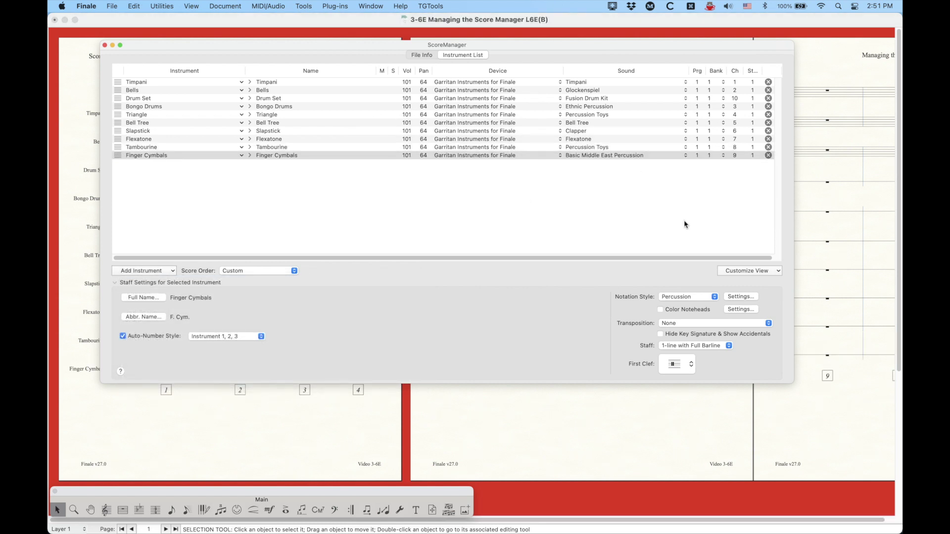
Step: Inspect the Finger Cymbals layout's Scrape, edge-against and Clasped note types without saving changes
left_click(735, 297)
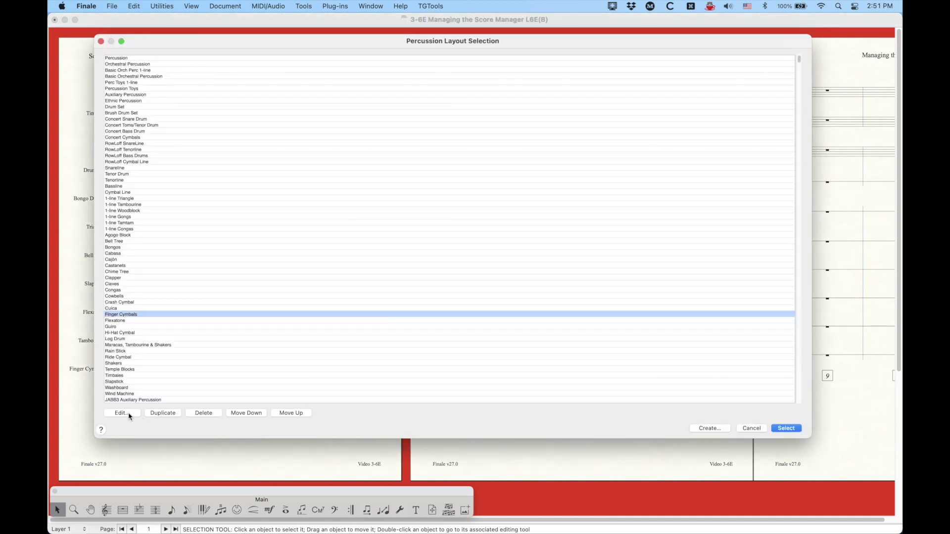
left_click(129, 413)
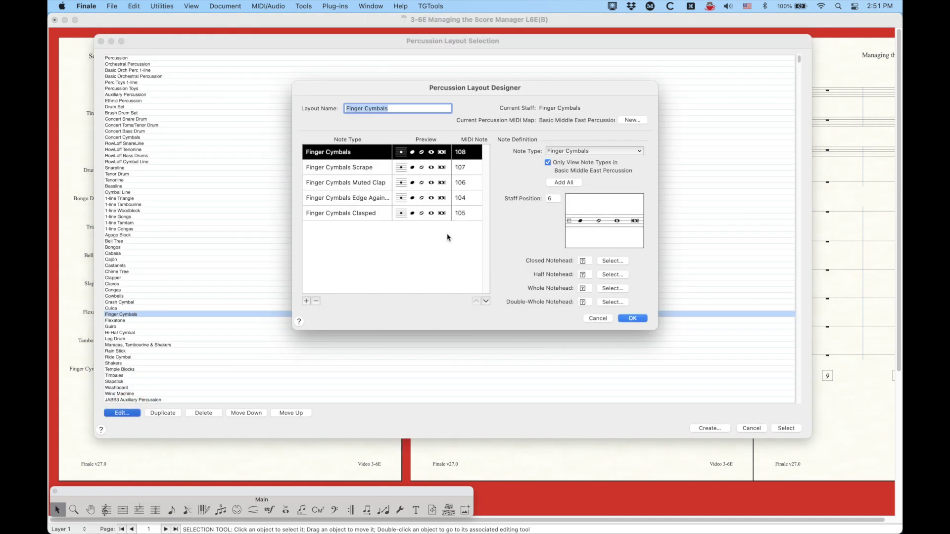
left_click(341, 169)
left_click_drag(341, 170, 342, 184)
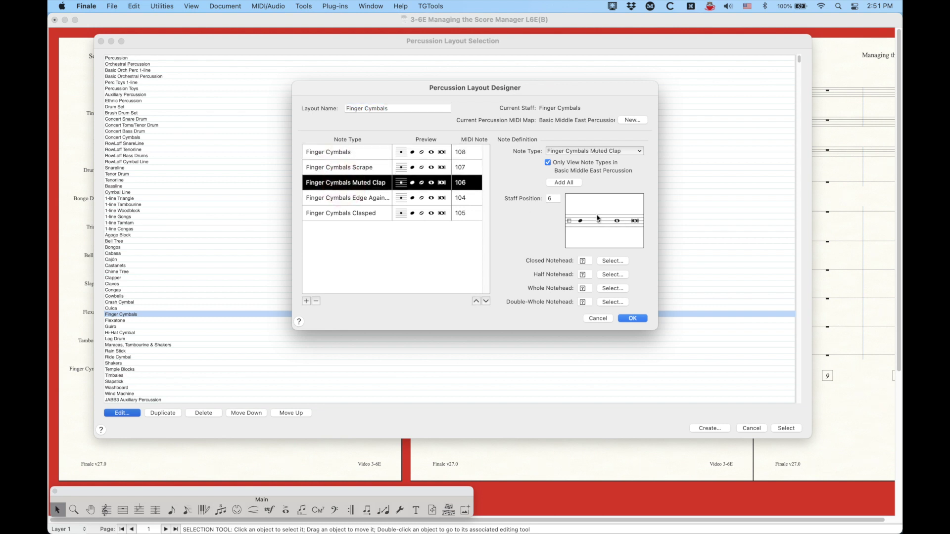
left_click(366, 200)
left_click(359, 217)
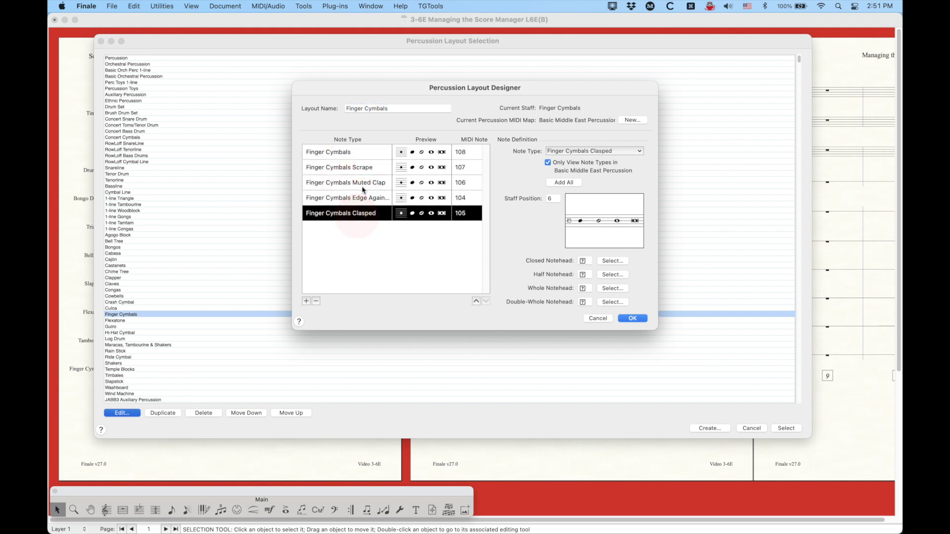
left_click(348, 154)
left_click(597, 319)
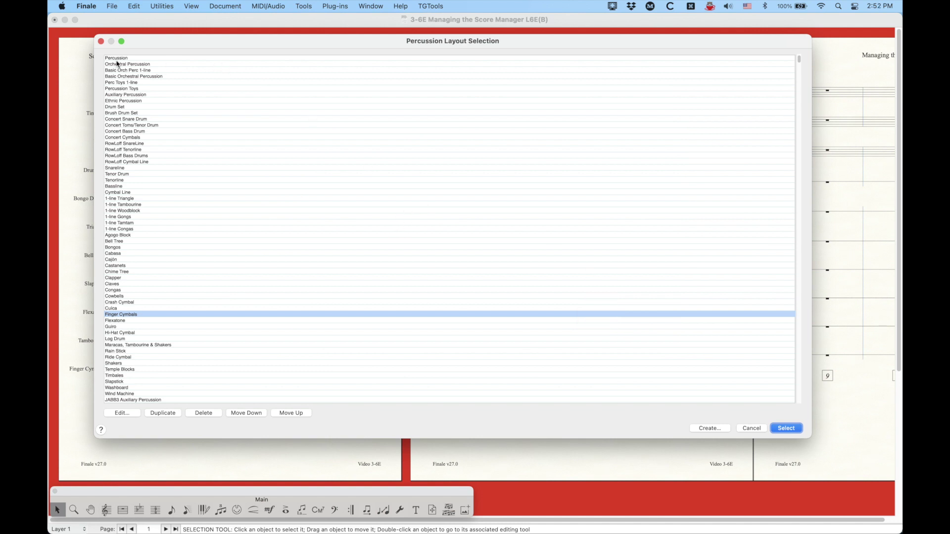
left_click(101, 41)
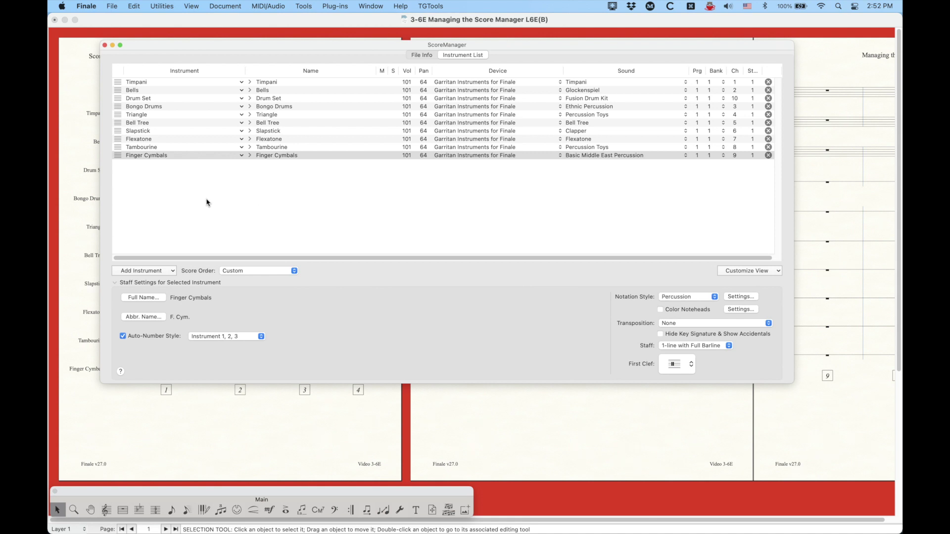
Step: Reselect Finger Cymbals, reopen its percussion layout choices, and close them again
left_click(121, 156)
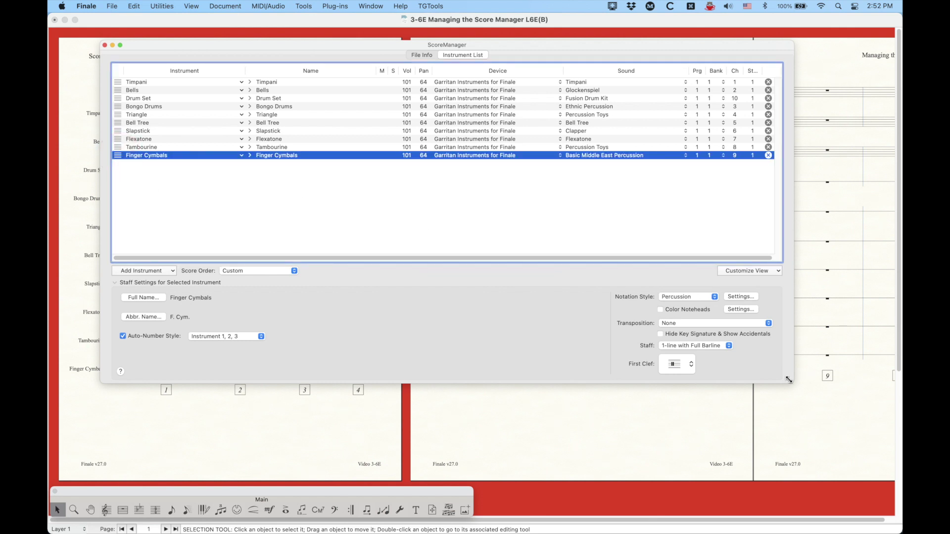
left_click(739, 298)
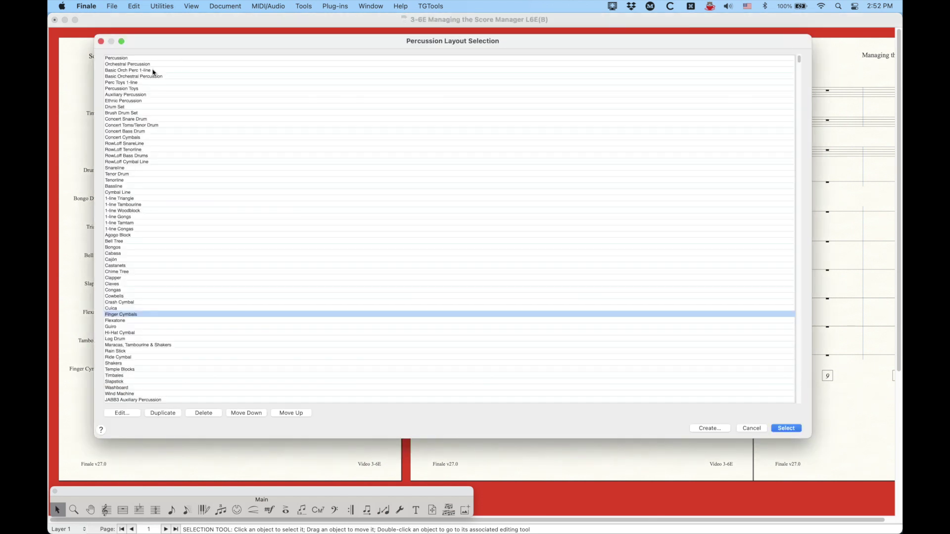
left_click(101, 42)
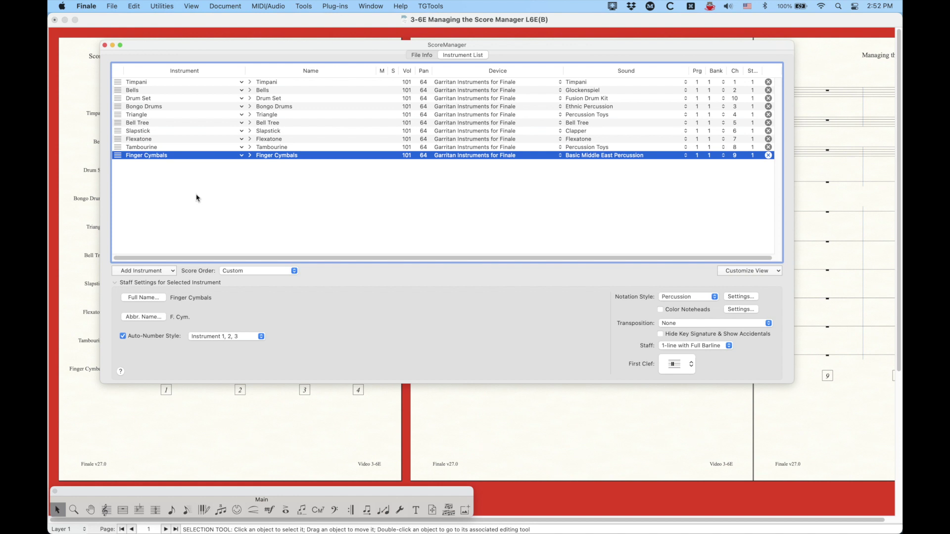
Step: Move the Score Manager right and review Bell Tree, Slapstick and Flexatone staff settings
left_click_drag(142, 49, 206, 47)
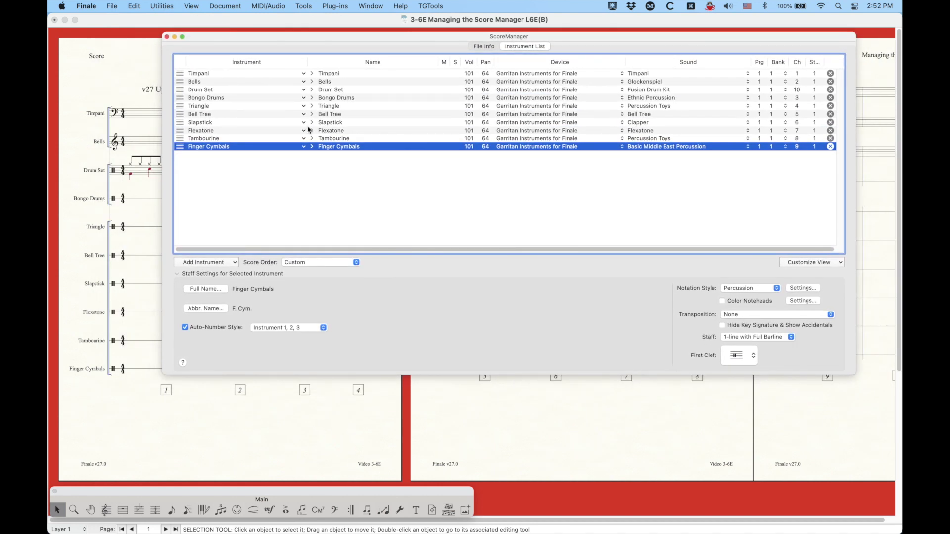
mouse_move(231, 38)
left_mouse_down()
mouse_move(220, 34)
mouse_move(232, 31)
left_mouse_up()
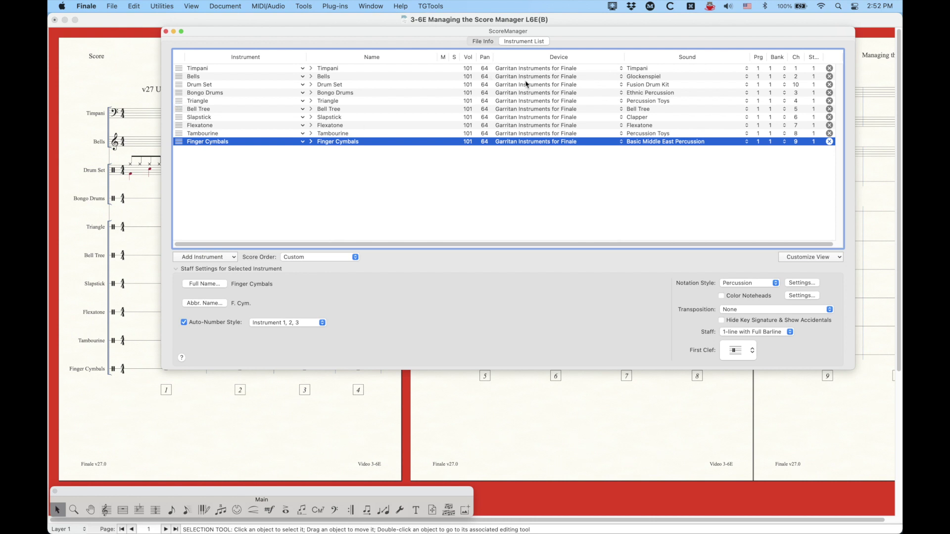
left_click(181, 109)
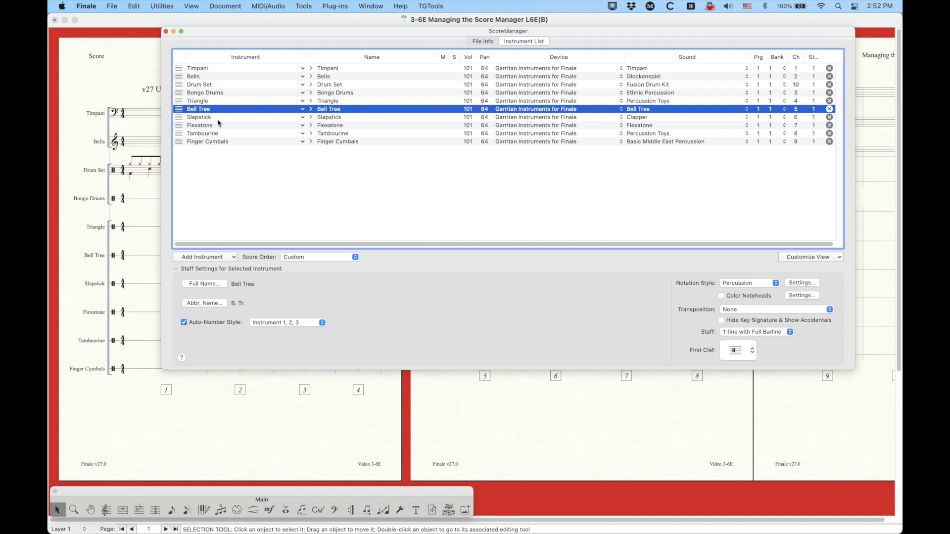
left_click(180, 118)
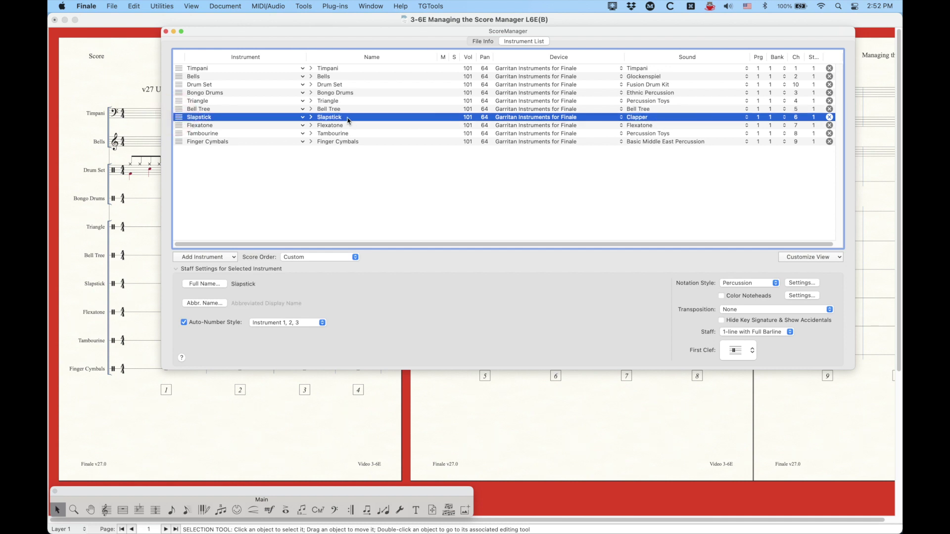
left_click(178, 126)
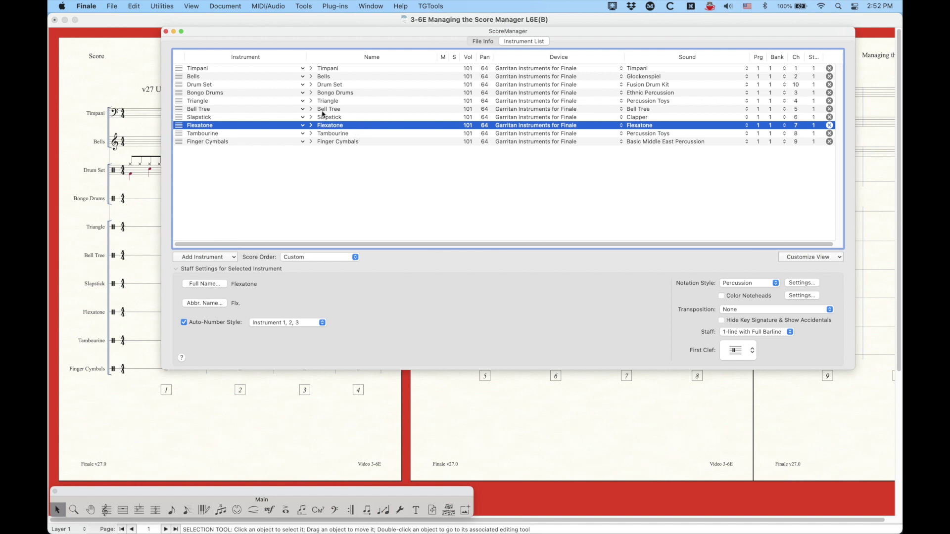
left_click(181, 110)
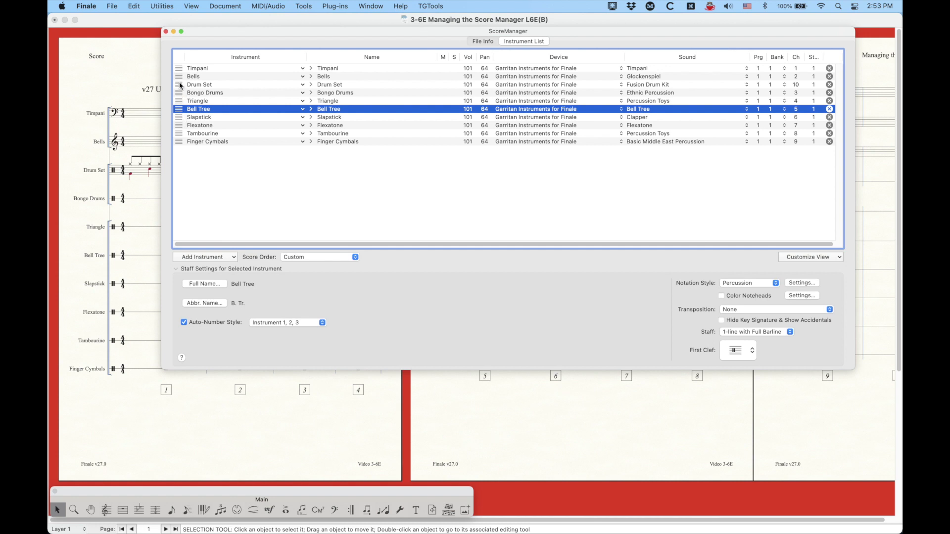
Step: Select Drum Set to show its Fusion Drum Kit sound on channel 10 and 5-line staff
left_click(181, 86)
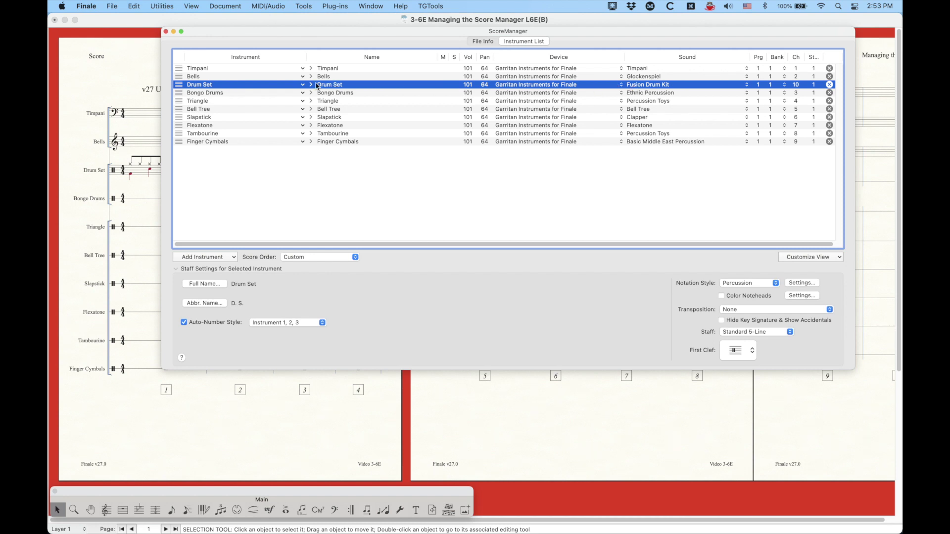
left_click_drag(218, 32, 196, 35)
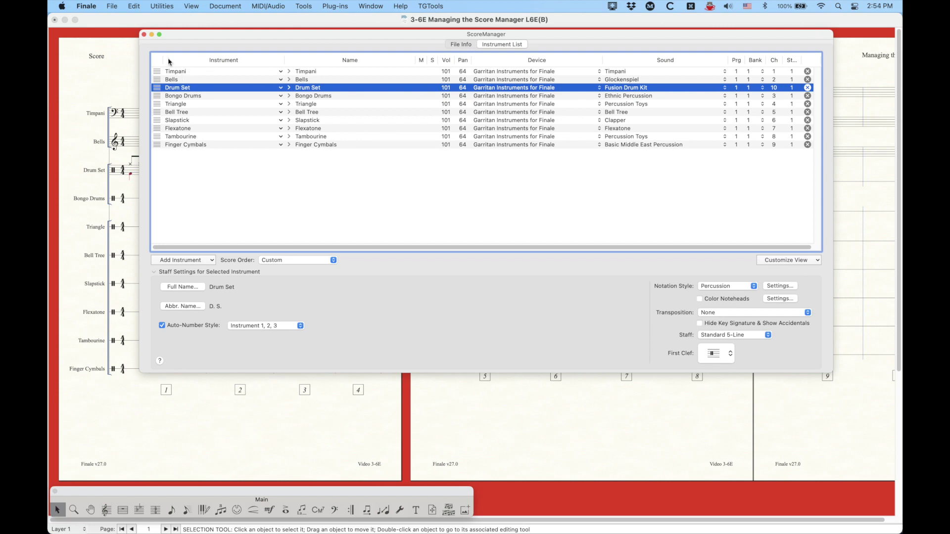
Step: Close the Score Manager and zoom in three steps on the Drum Set staff
left_click(144, 34)
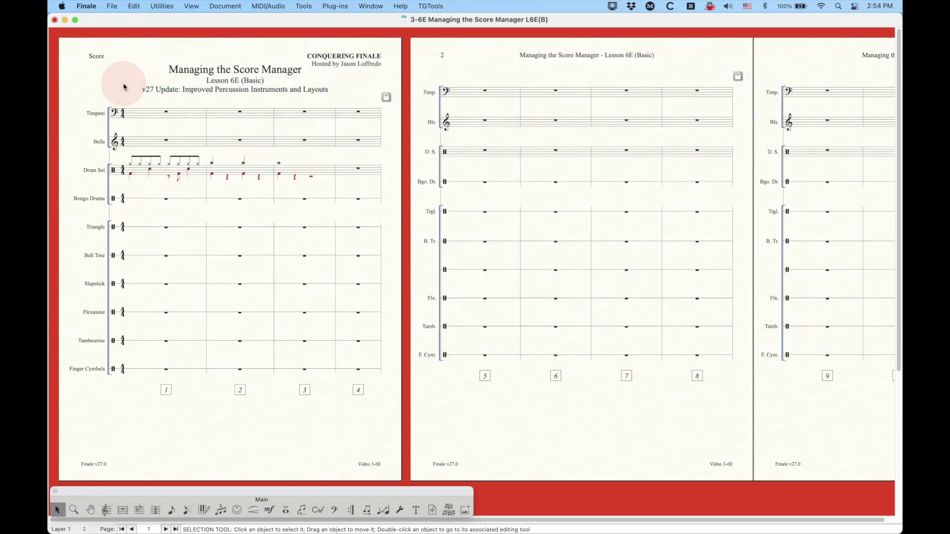
key("super+equal")
key("super+equal")
key("super+equal")
key("super+equal")
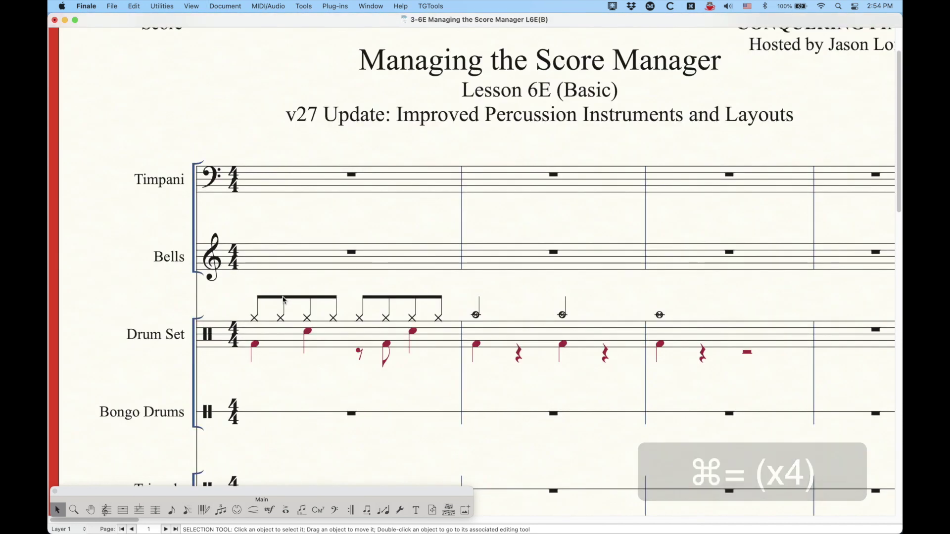
key("super+equal")
scroll(283, 298, "down", 5)
scroll(283, 299, "right", 5)
key("super+equal")
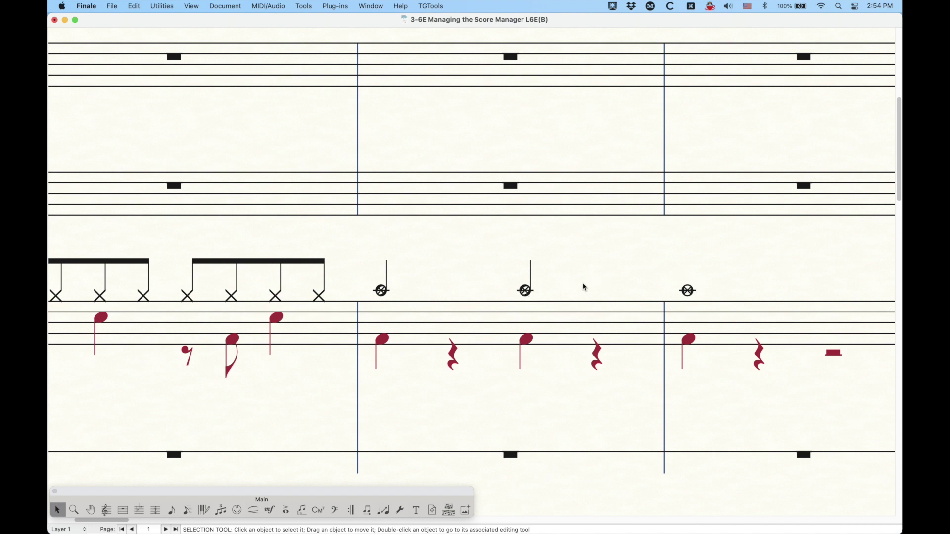
Step: Zoom back out to the page title and reopen the Score Manager
key("super+minus")
key("super+minus")
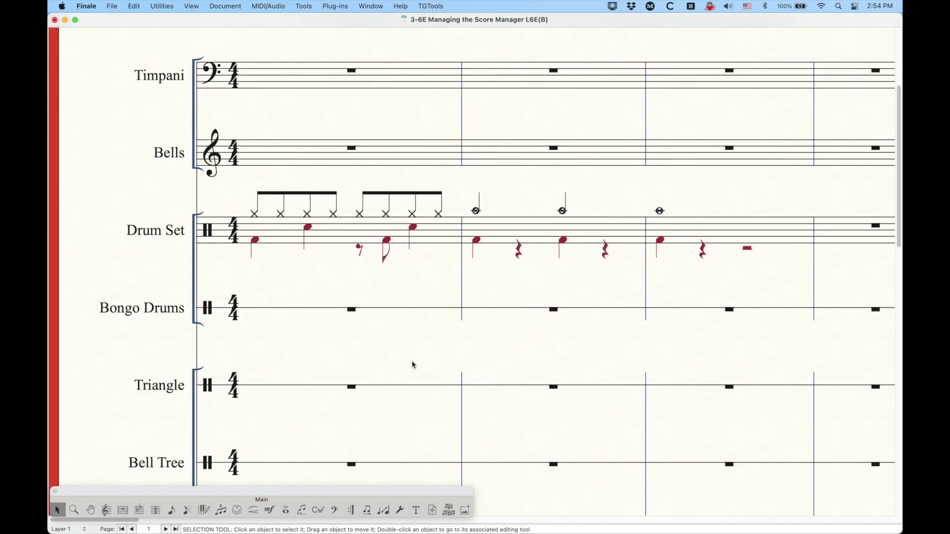
key("super+minus")
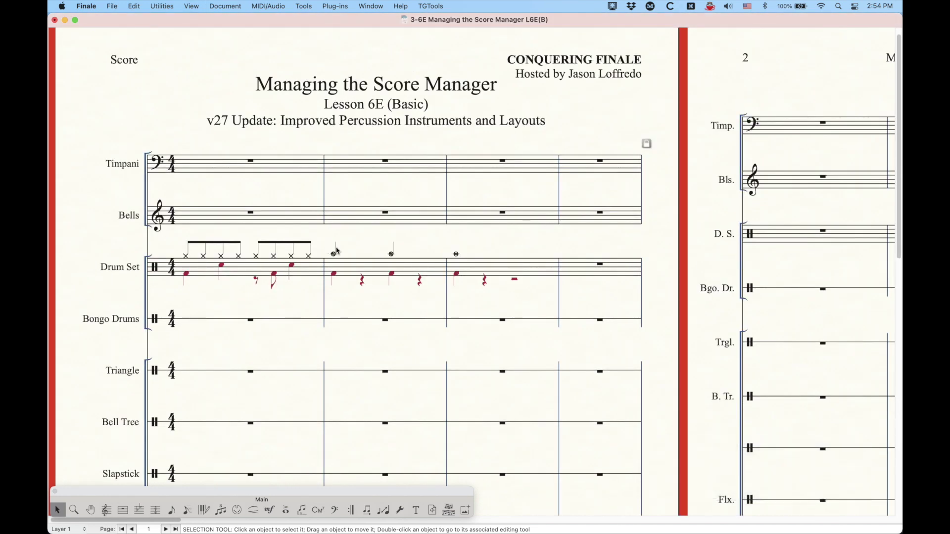
key("super+k")
Step: Edit the Drum Set percussion layout and open the Crash Cymbal half notehead symbol choices
left_click(160, 88)
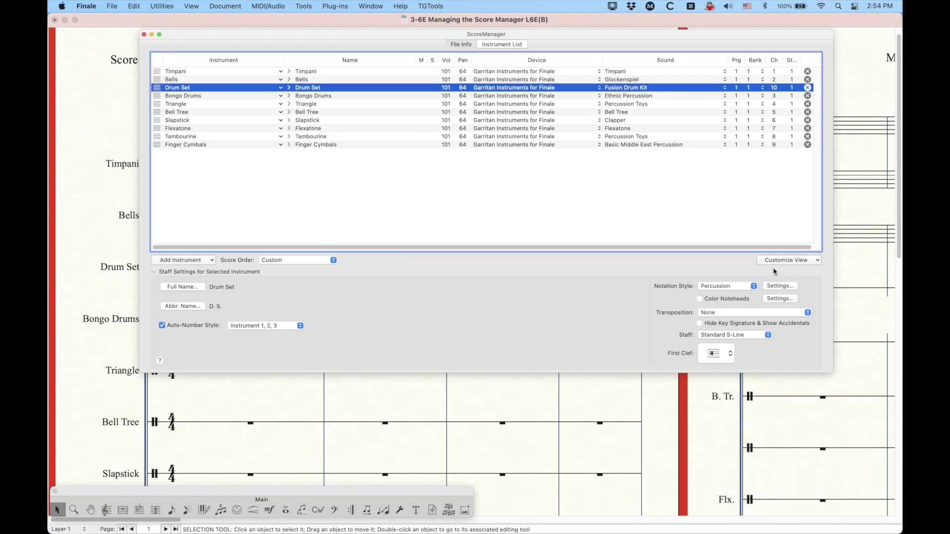
left_click(781, 286)
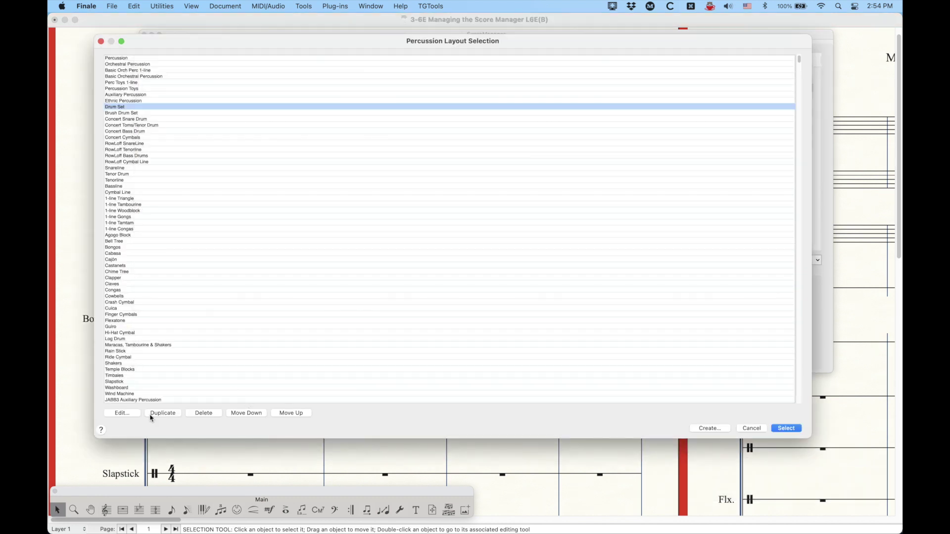
left_click(127, 413)
left_click_drag(480, 90, 449, 77)
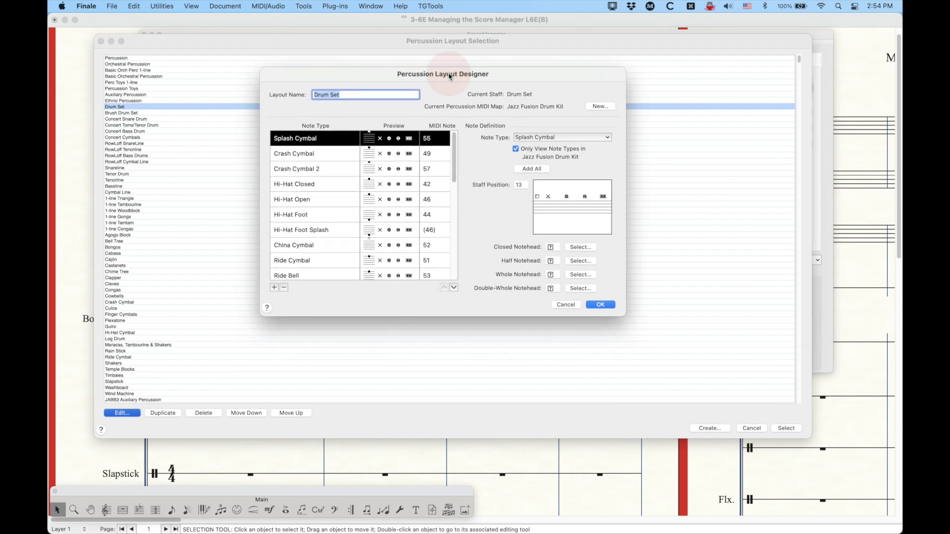
left_click(306, 154)
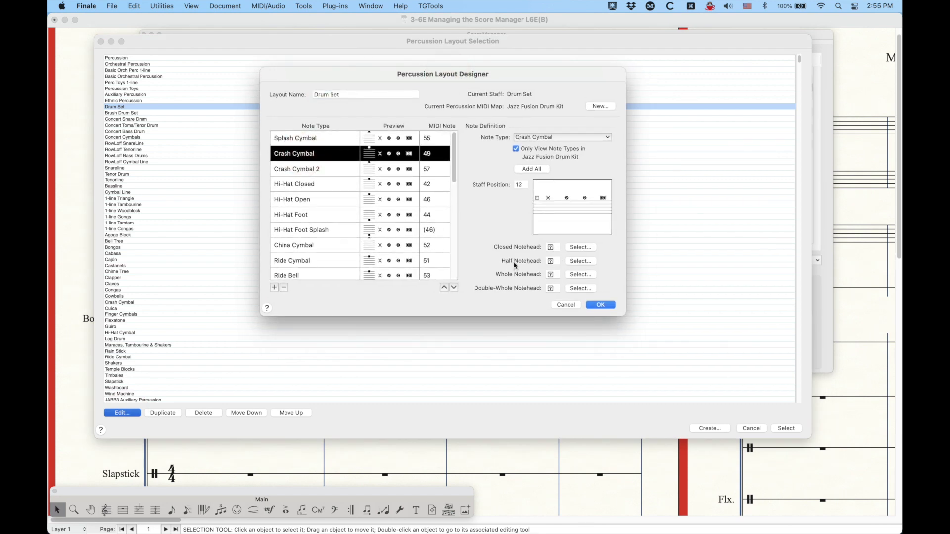
left_click(581, 261)
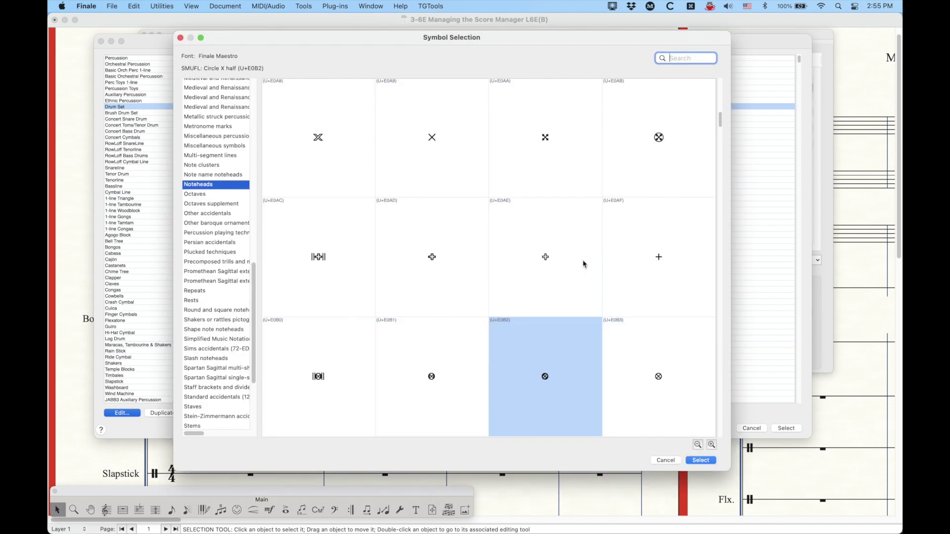
Step: Compare the Circle X whole, double-whole and plain notehead glyphs, settling back on Circle X half
scroll(491, 277, "down", 4)
scroll(532, 263, "up", 2)
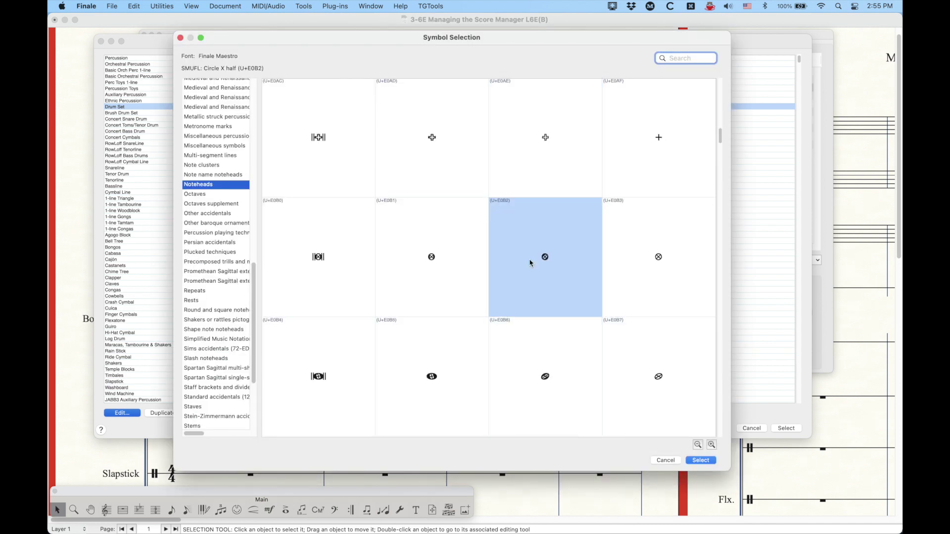
left_click(560, 244)
left_click(448, 255)
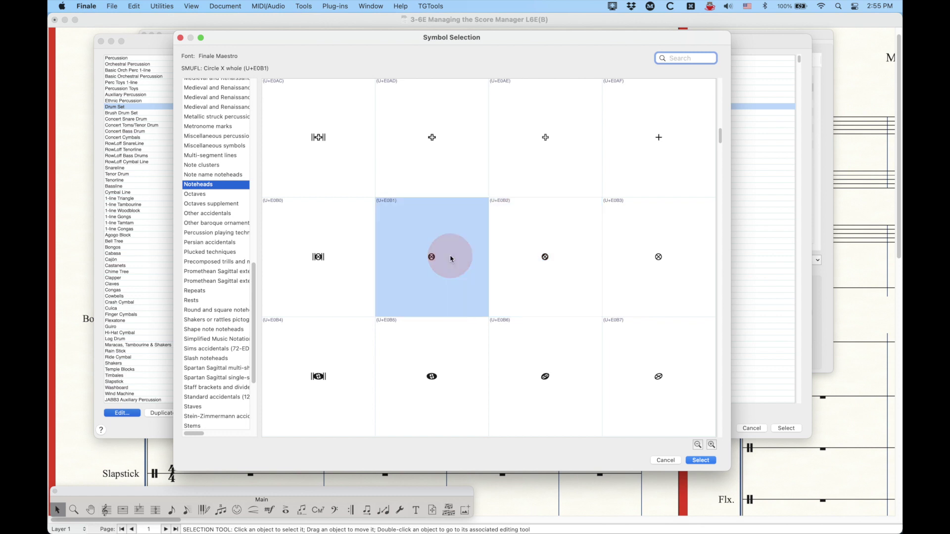
left_click(306, 254)
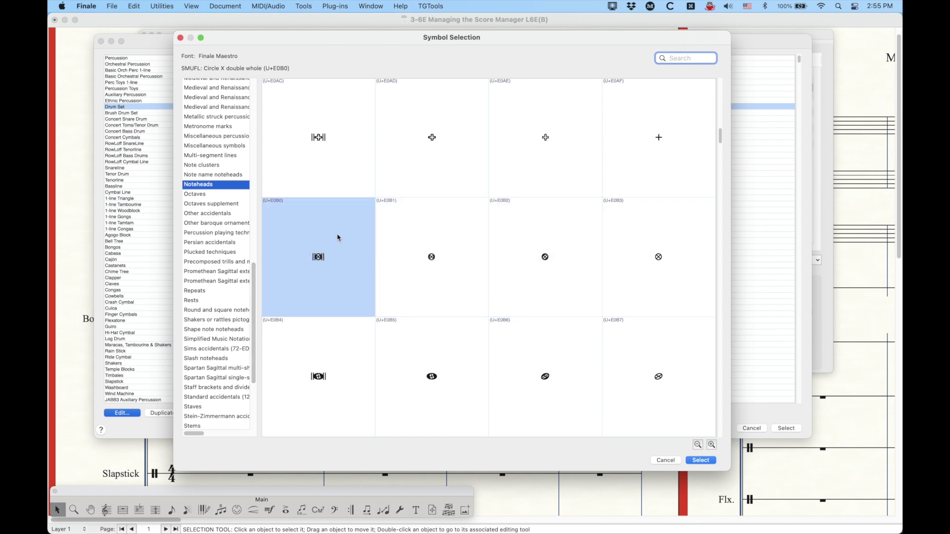
left_click(554, 258)
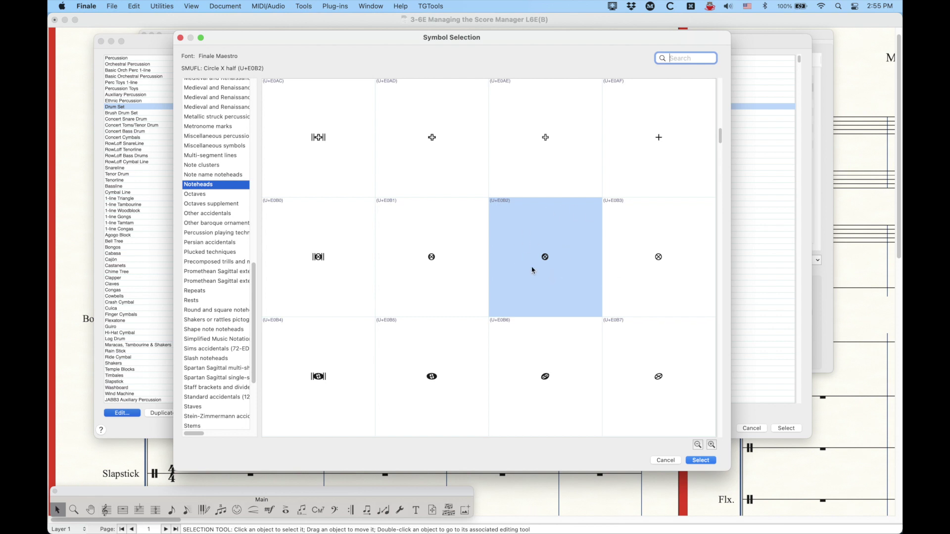
left_click(670, 270)
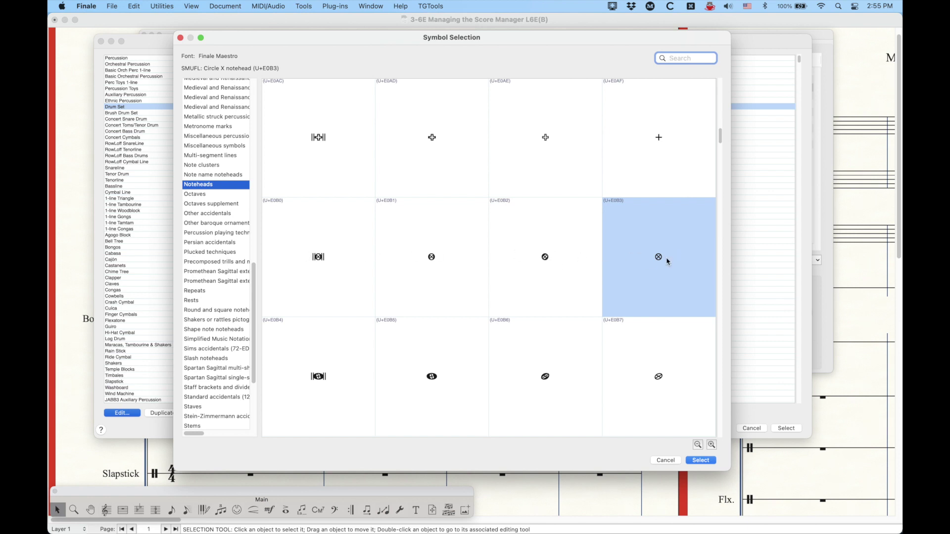
left_click(563, 267)
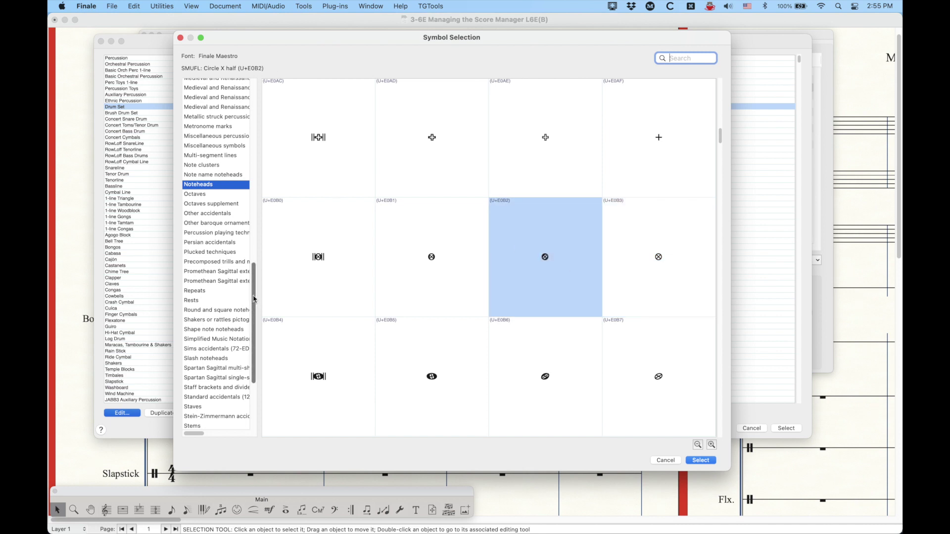
left_click_drag(248, 271, 247, 84)
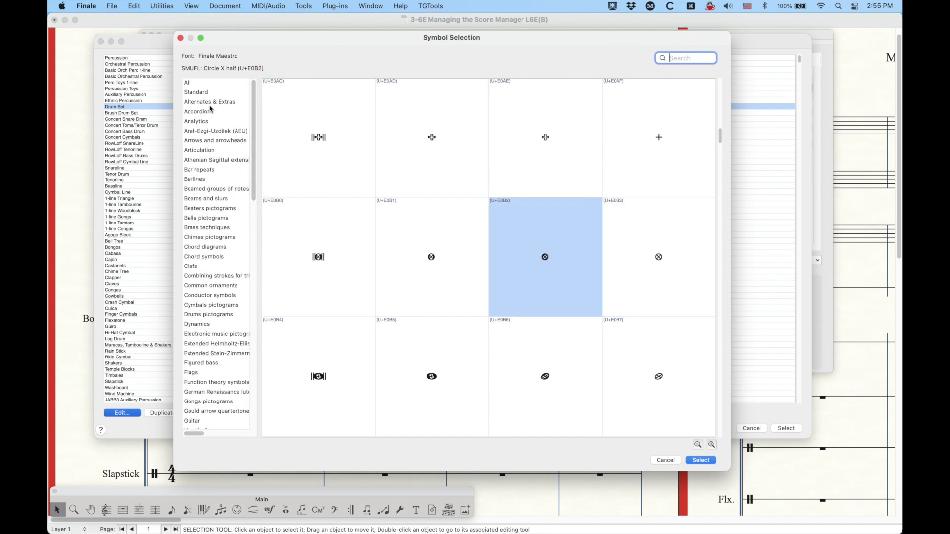
Step: Pick the legacy Notehead circled x large (U+F612) from the Alternates & Extras glyphs
left_click(210, 102)
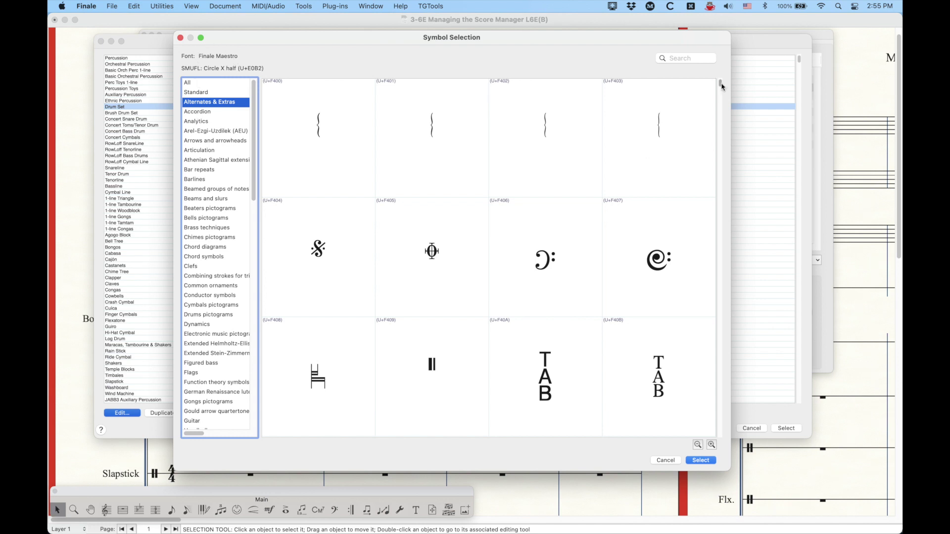
left_click_drag(721, 85, 722, 264)
scroll(677, 262, "down", 10)
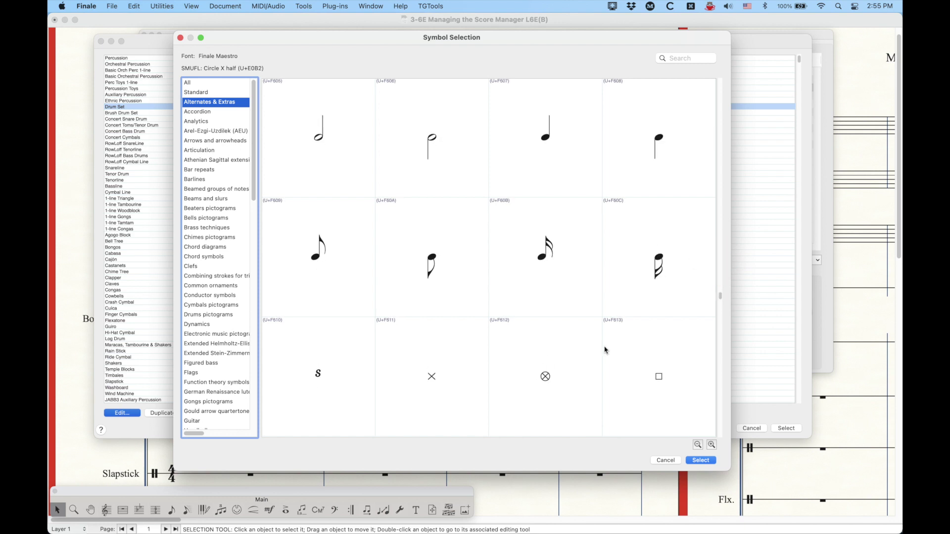
left_click(560, 366)
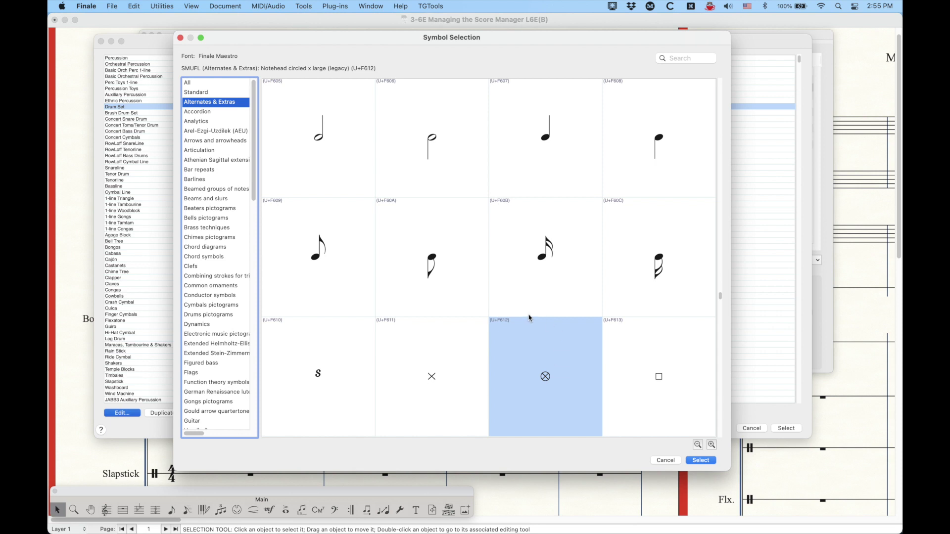
scroll(558, 386, "down", 2)
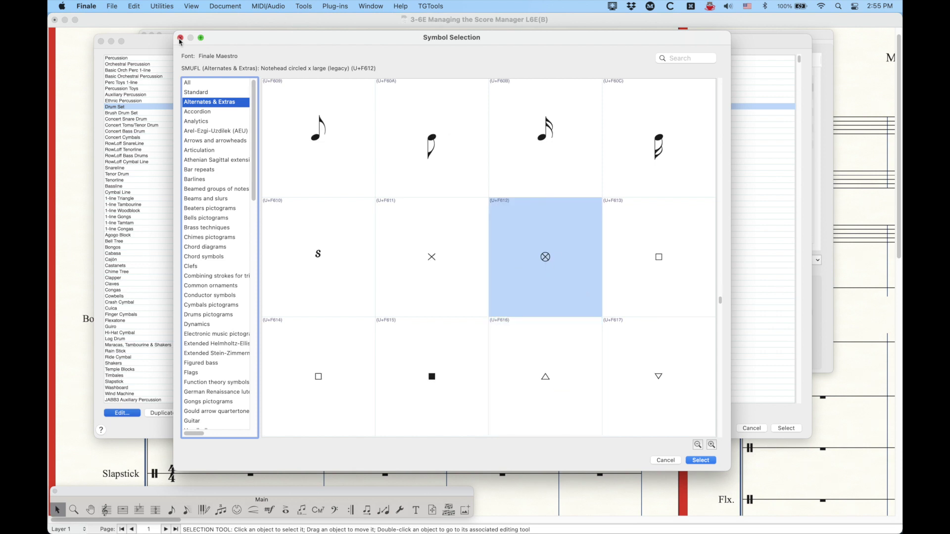
Step: Set the Crash Cymbal half notehead to the plain X half symbol (U+E0A8)
left_click(665, 460)
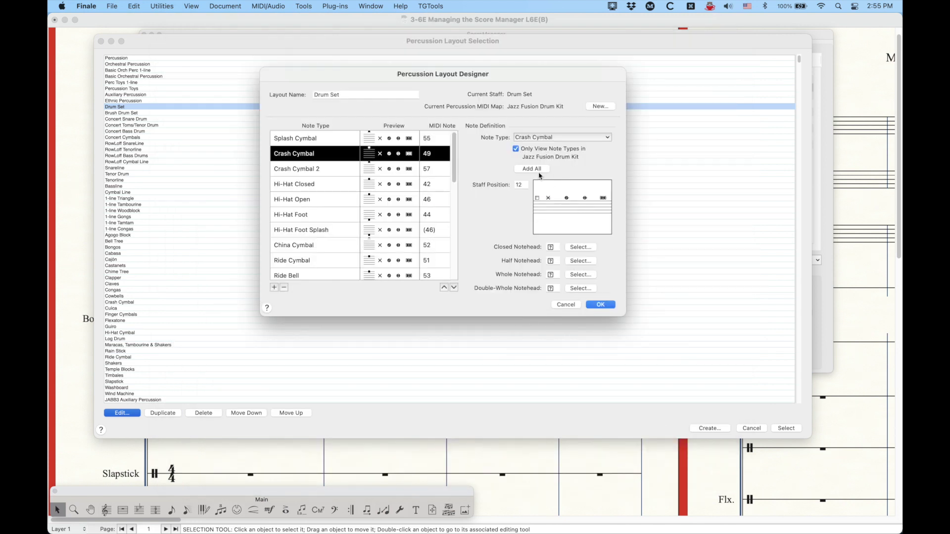
left_click(581, 261)
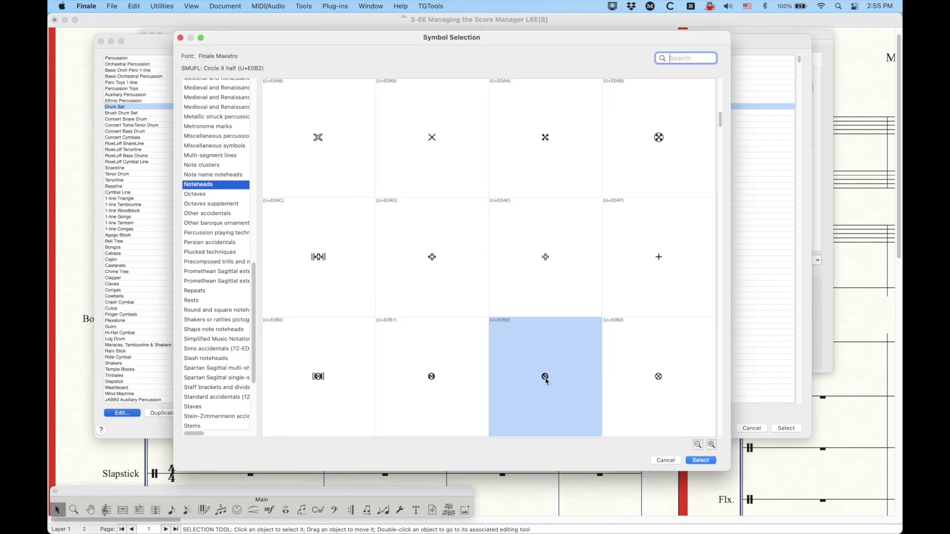
scroll(540, 384, "up", 3)
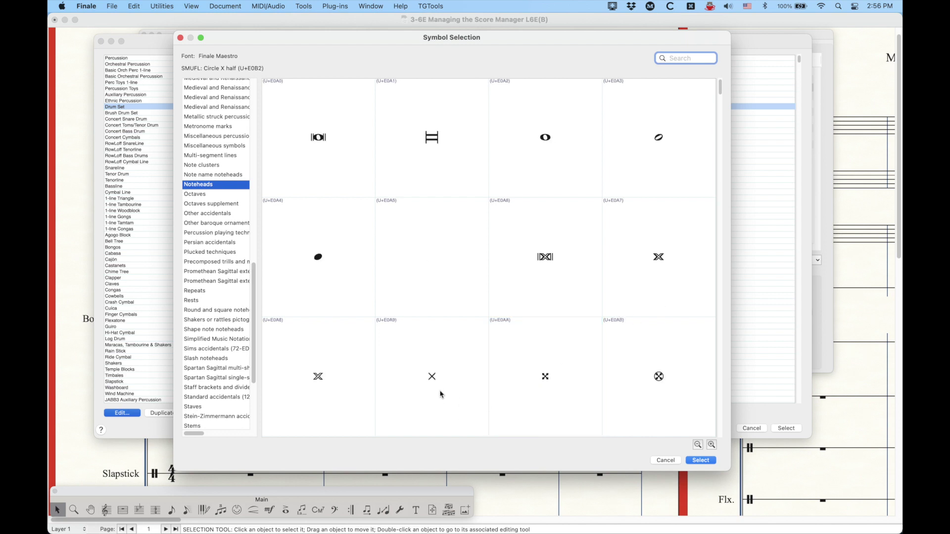
left_click(336, 384)
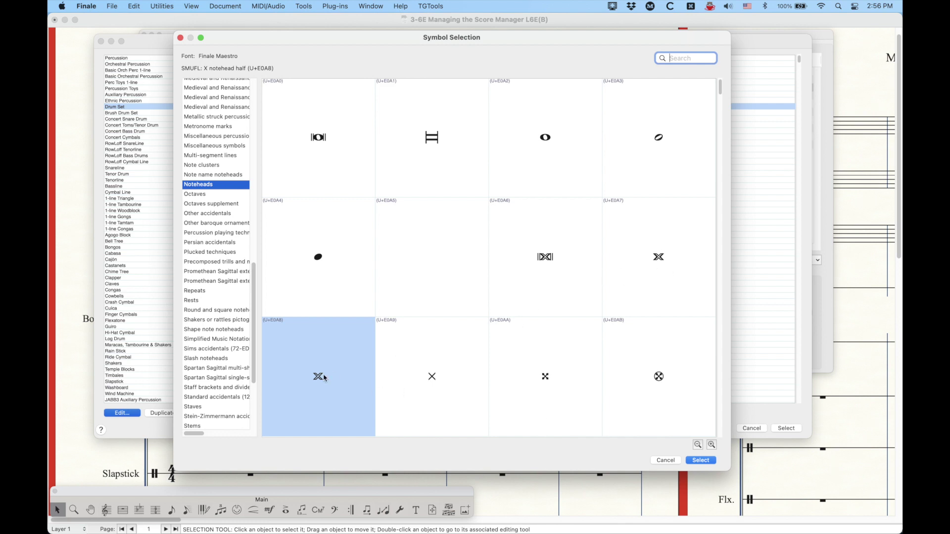
left_click(651, 282)
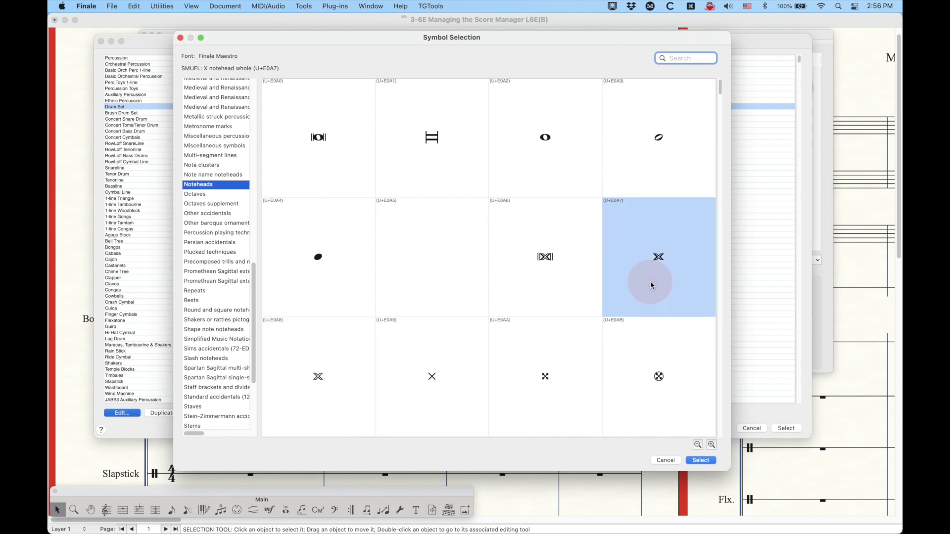
left_click(546, 265)
left_click(326, 359)
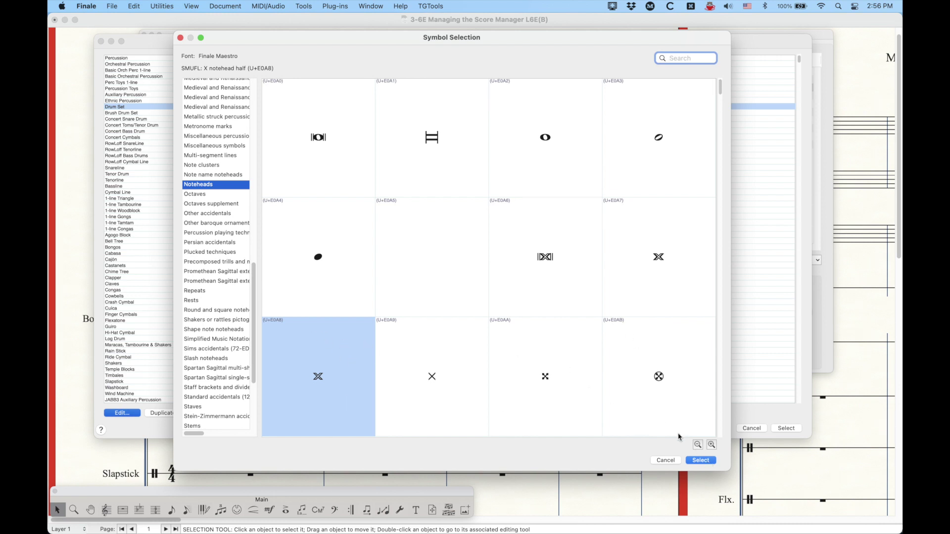
left_click(699, 462)
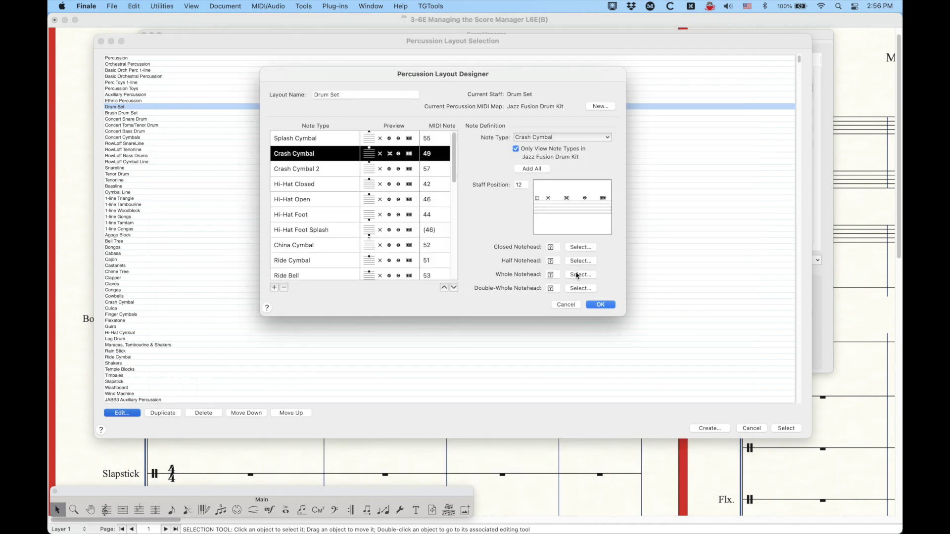
Step: Give the whole and double-whole noteheads the X symbols U+E0A7 and U+E0A6, then confirm
left_click(578, 275)
scroll(508, 360, "up", 3)
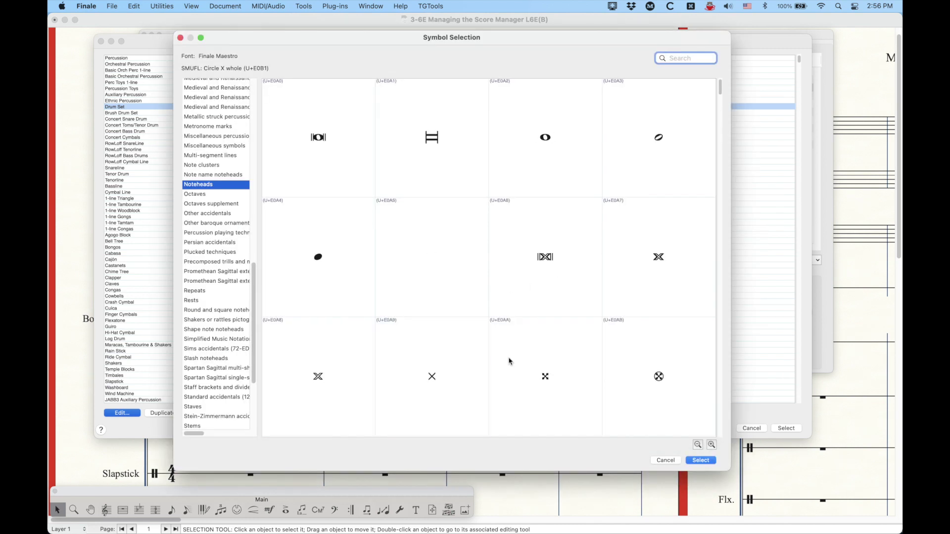
left_click(696, 293)
left_click(701, 461)
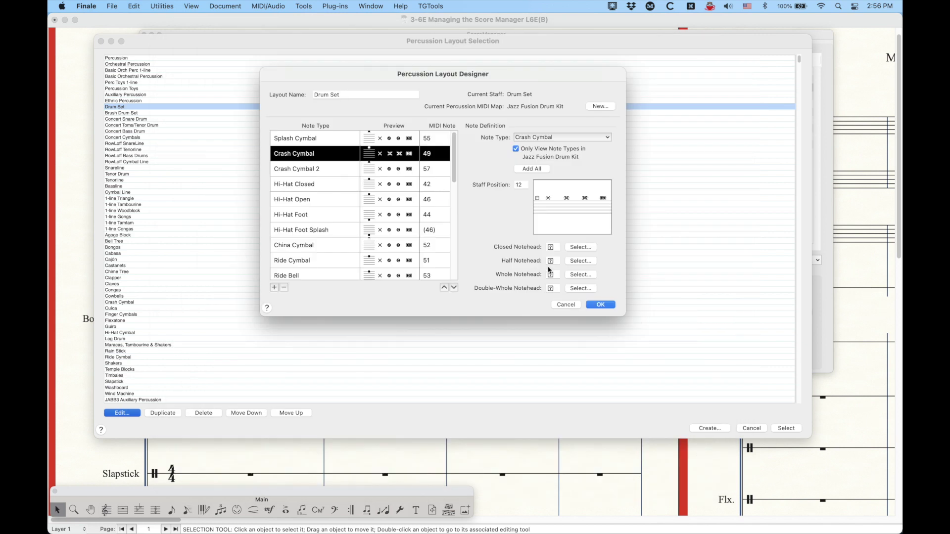
left_click(574, 289)
scroll(571, 322, "up", 2)
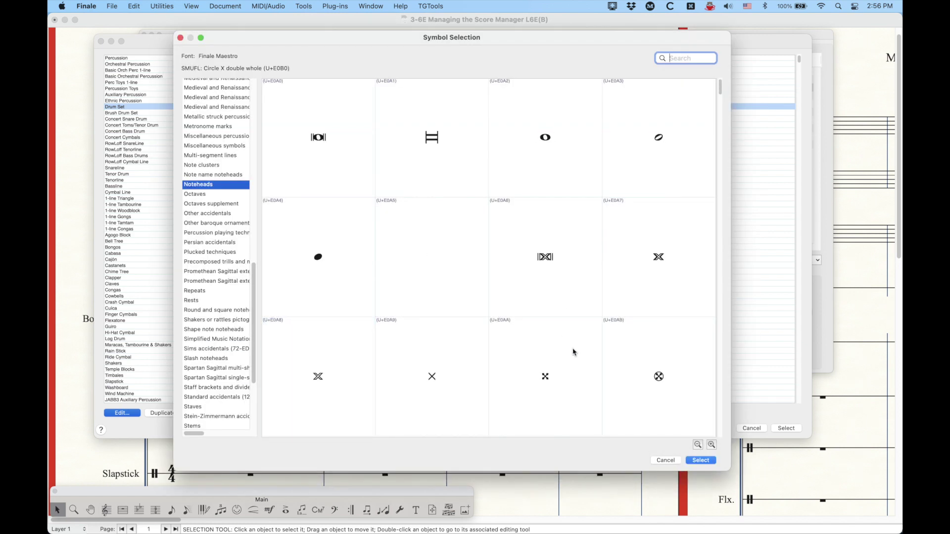
left_click(560, 270)
left_click(701, 461)
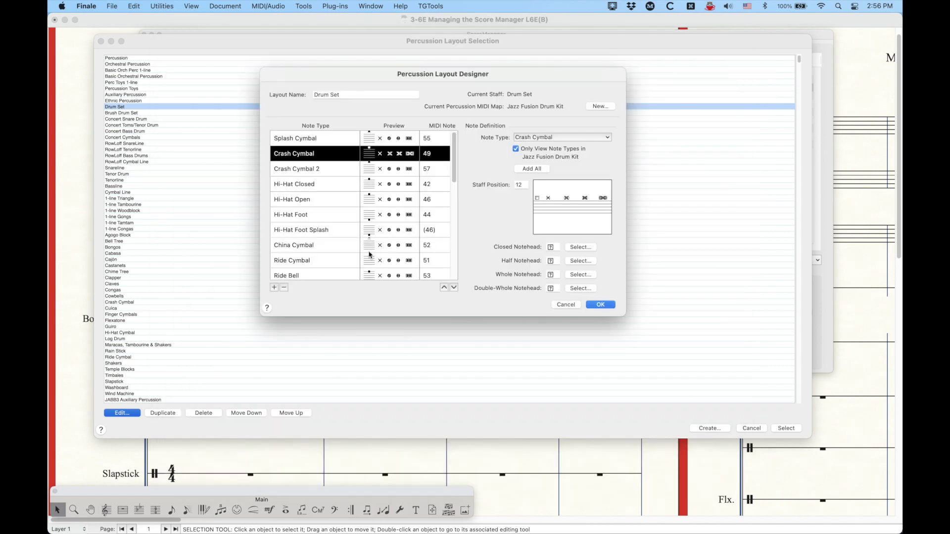
Step: Apply the edited Drum Set layout, close Score Manager, and zoom in on the X-notehead cymbals
left_click(598, 304)
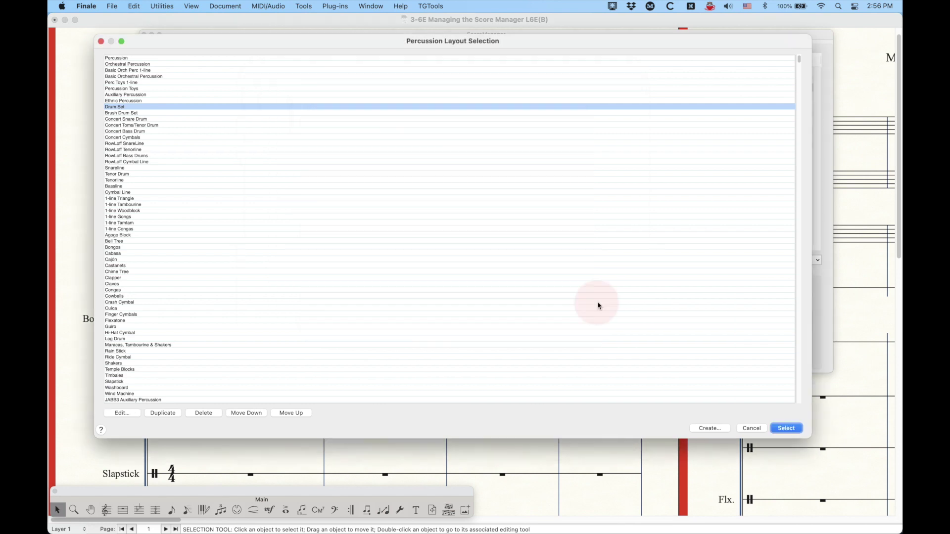
left_click(785, 431)
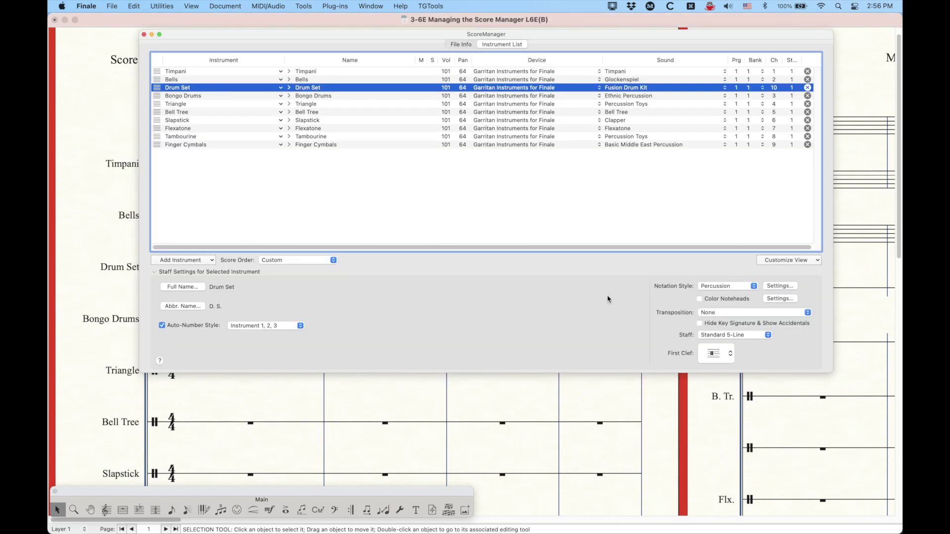
left_click(144, 34)
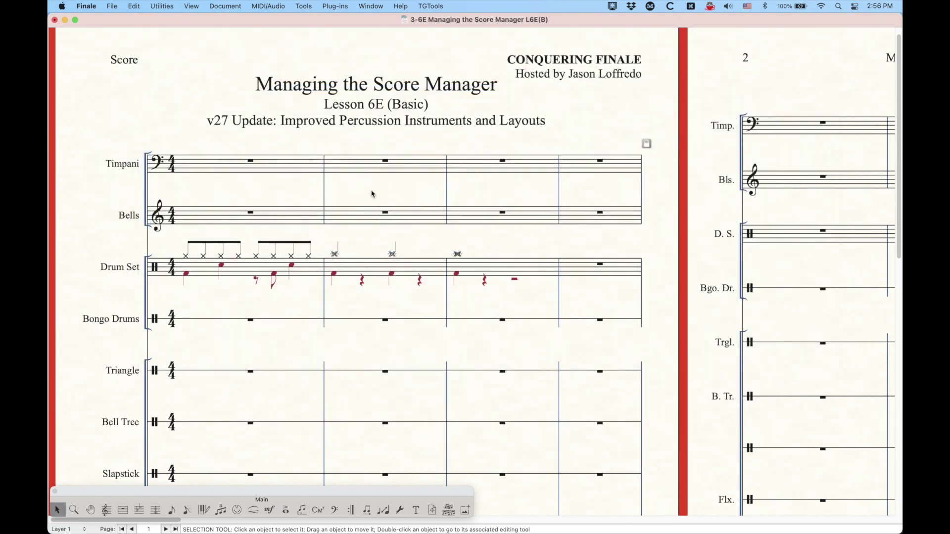
key("super+equal")
key("super+equal")
key("super+equal")
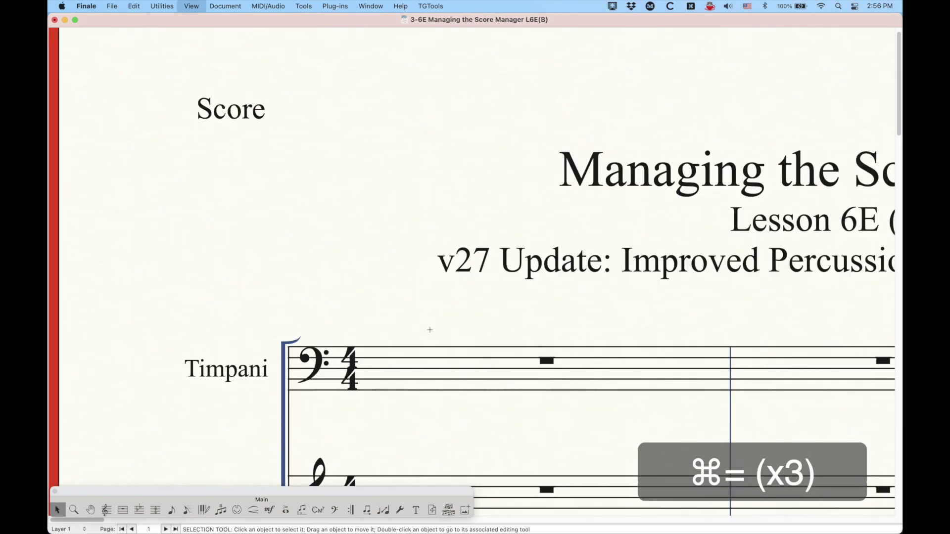
scroll(428, 330, "right", 8)
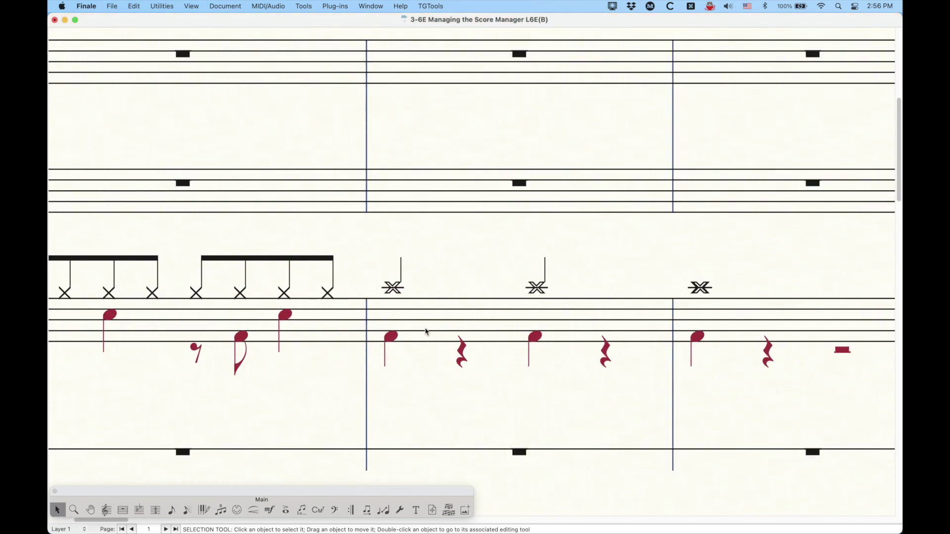
scroll(425, 331, "right", 1)
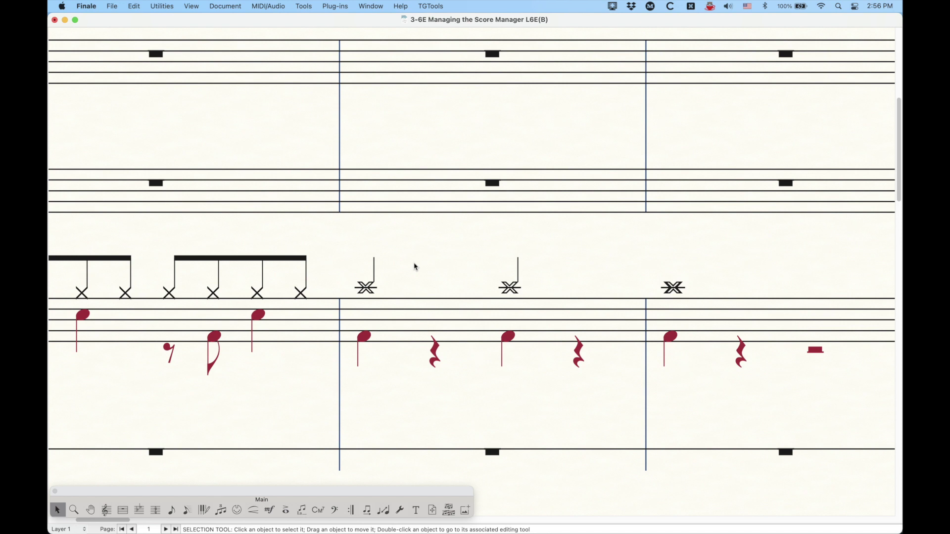
Step: Edit the Drum Set layout and open the half notehead symbol choices for Crash Cymbal 2
key("super+k")
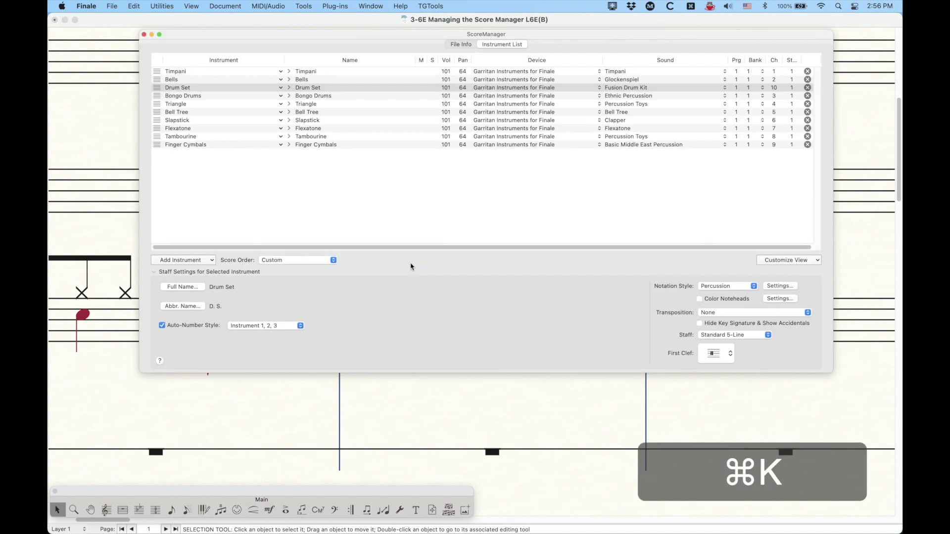
left_click(156, 88)
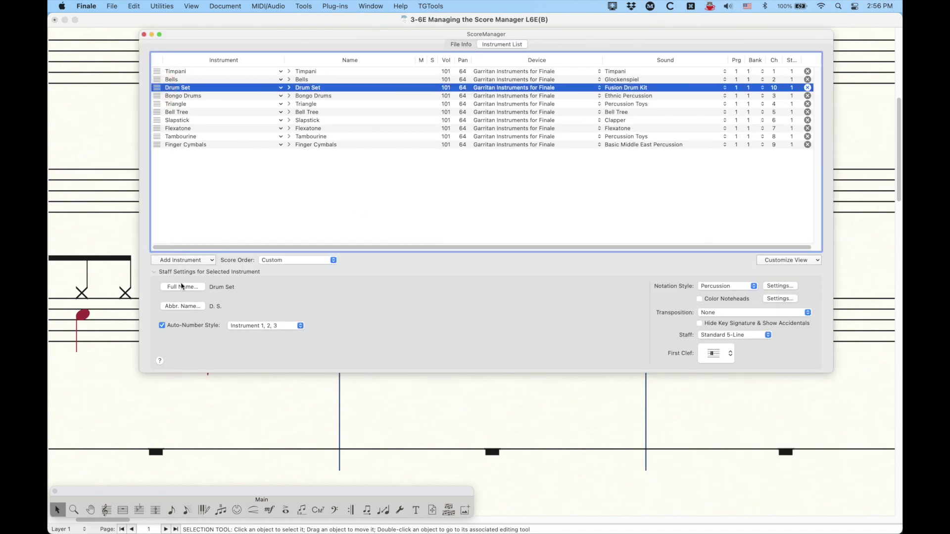
left_click(790, 287)
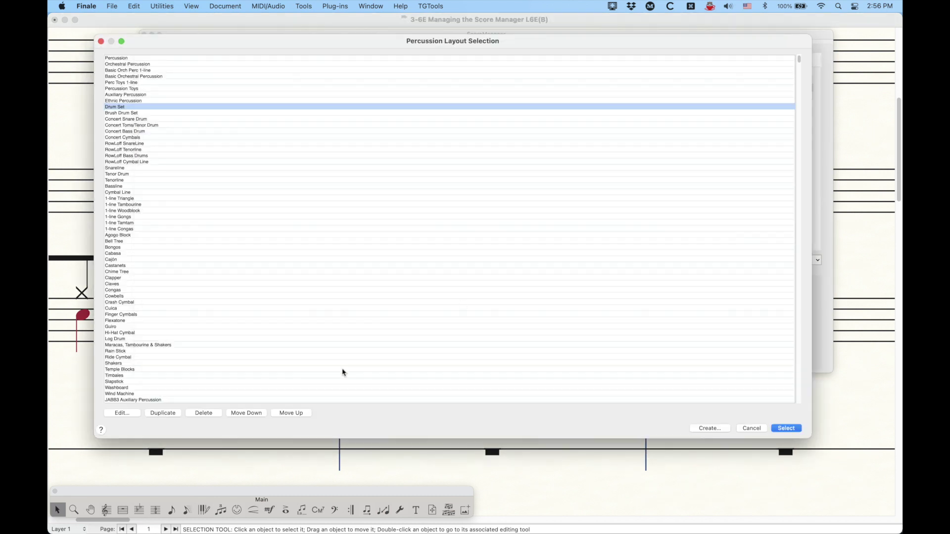
left_click(128, 414)
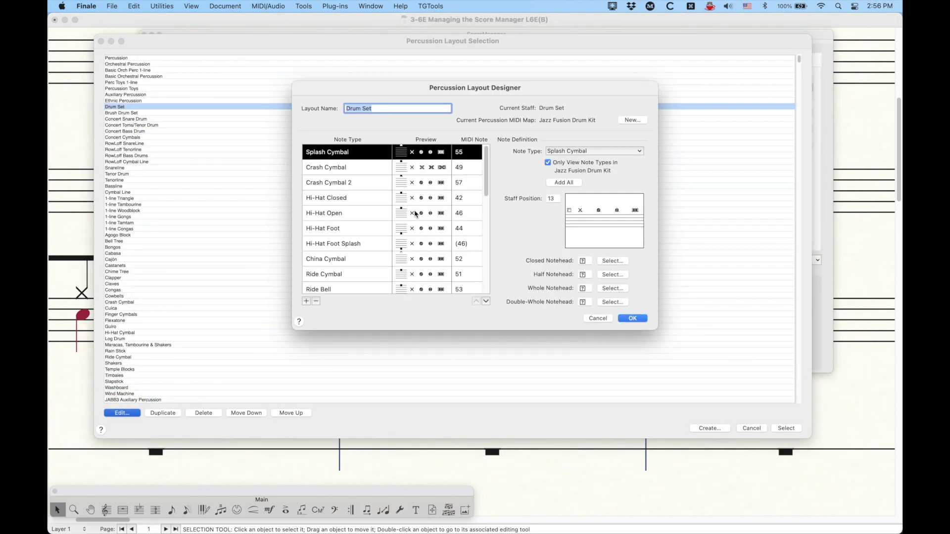
left_click(357, 183)
left_click(612, 274)
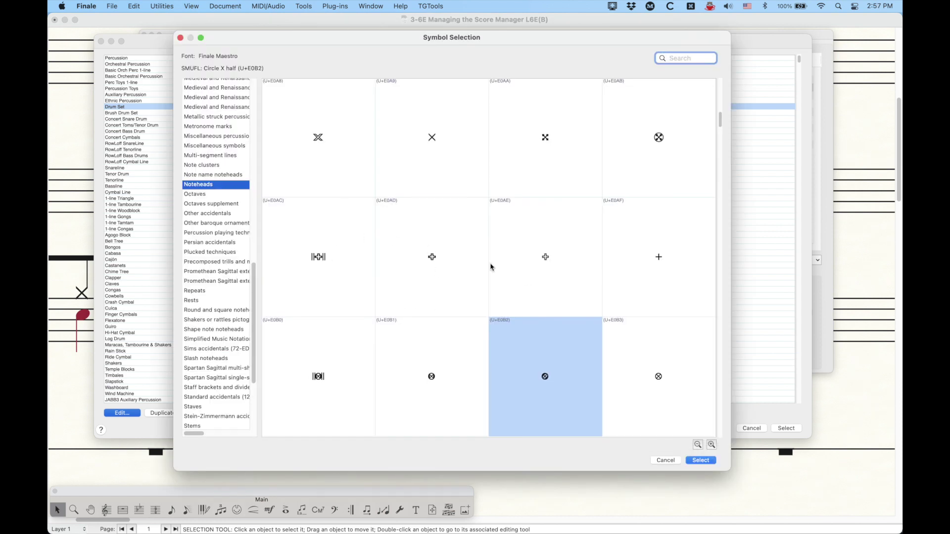
Step: Browse the Finale Maestro notehead glyphs, leaving Circle X half (U+E0B2) as current
scroll(457, 297, "down", 1)
scroll(458, 298, "down", 3)
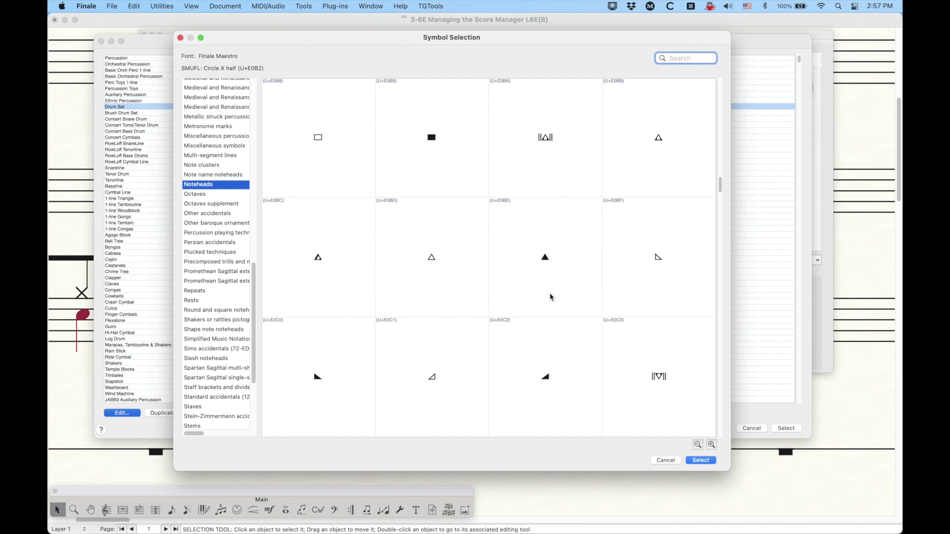
scroll(552, 297, "down", 6)
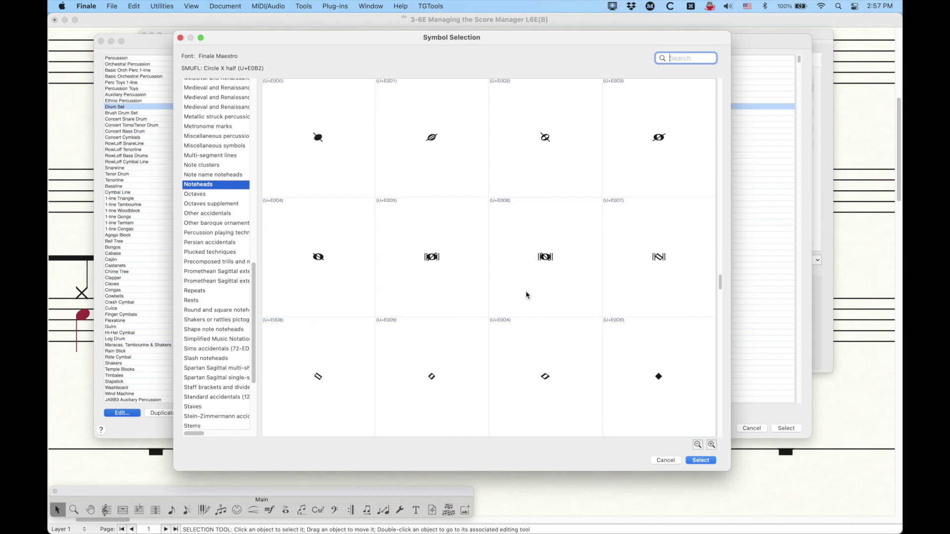
scroll(527, 295, "down", 2)
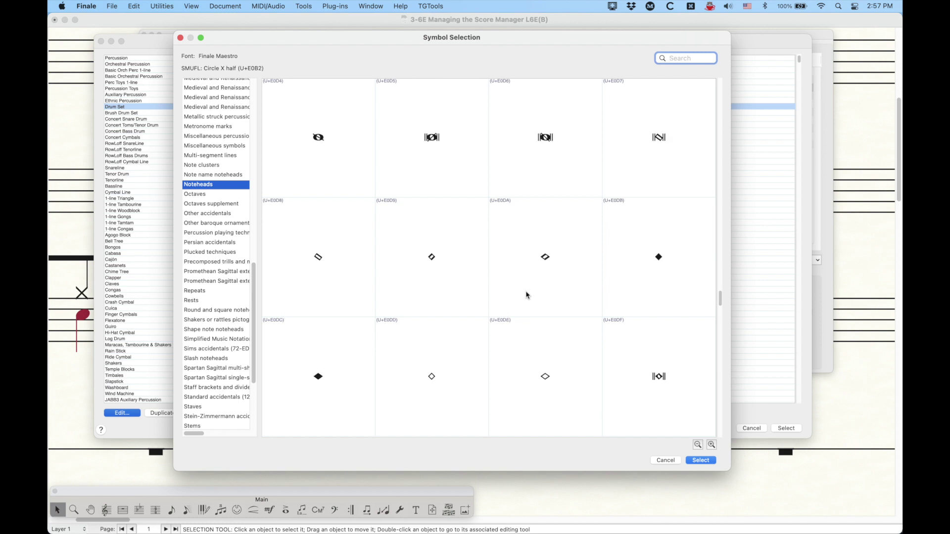
scroll(527, 295, "down", 2)
scroll(426, 321, "down", 6)
scroll(426, 322, "down", 3)
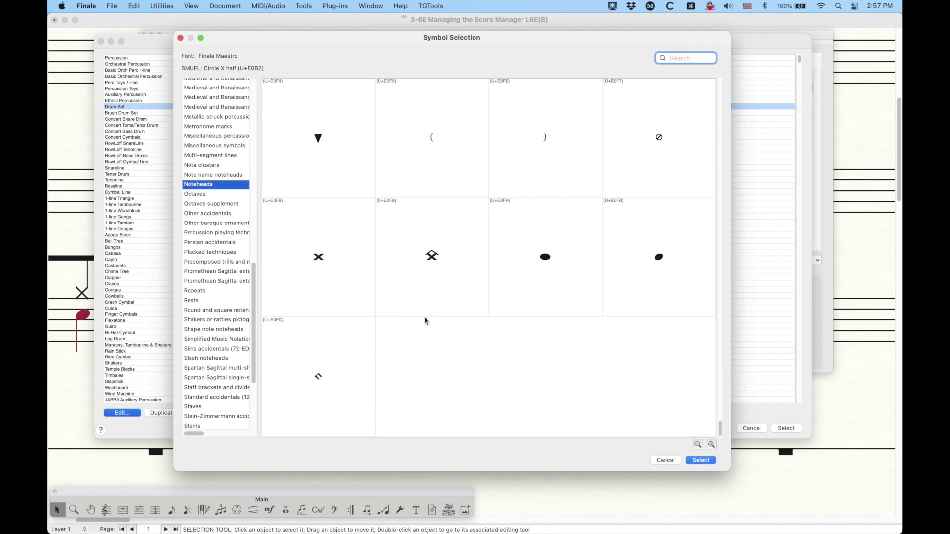
scroll(424, 322, "up", 8)
scroll(424, 322, "up", 15)
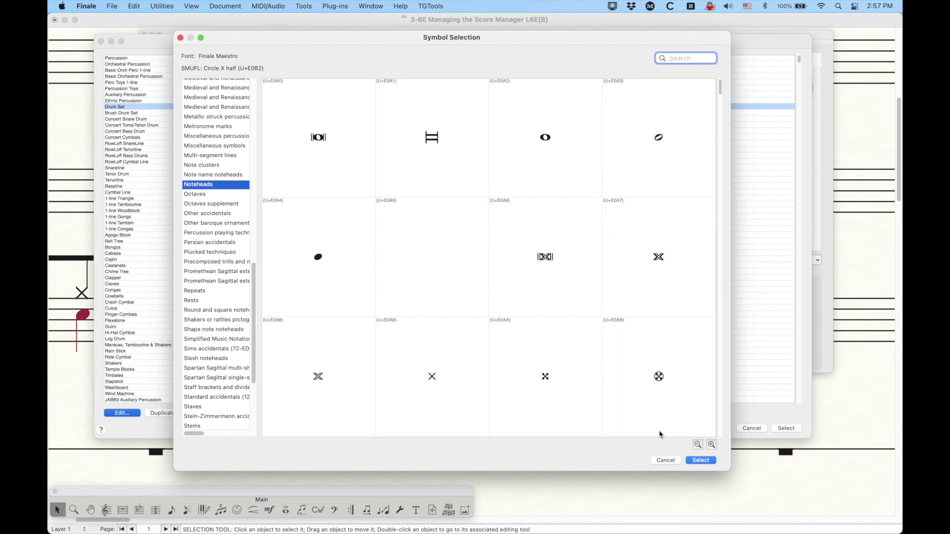
Step: Dismiss the symbol choices unchanged and inspect the Snare Rim Shot and Snare Ghost Stroke note types
left_click(666, 460)
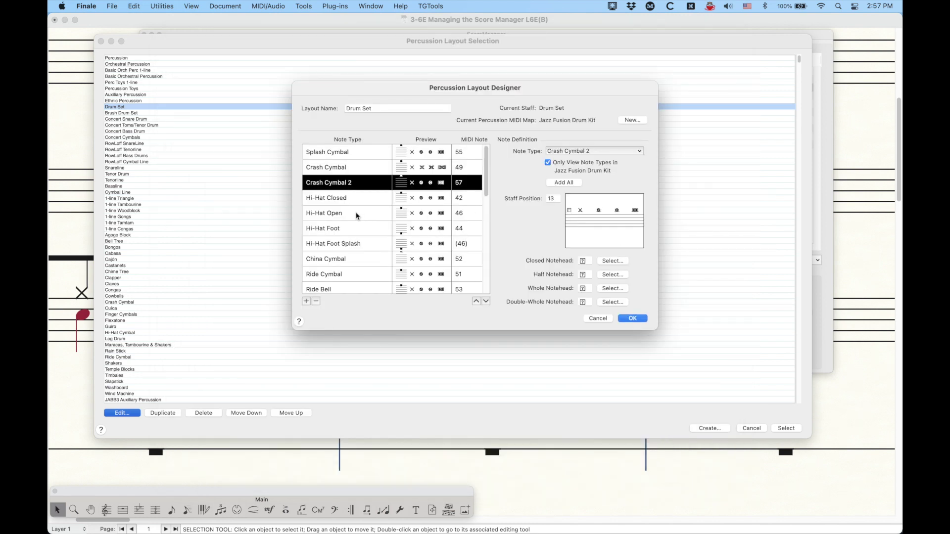
scroll(356, 216, "down", 10)
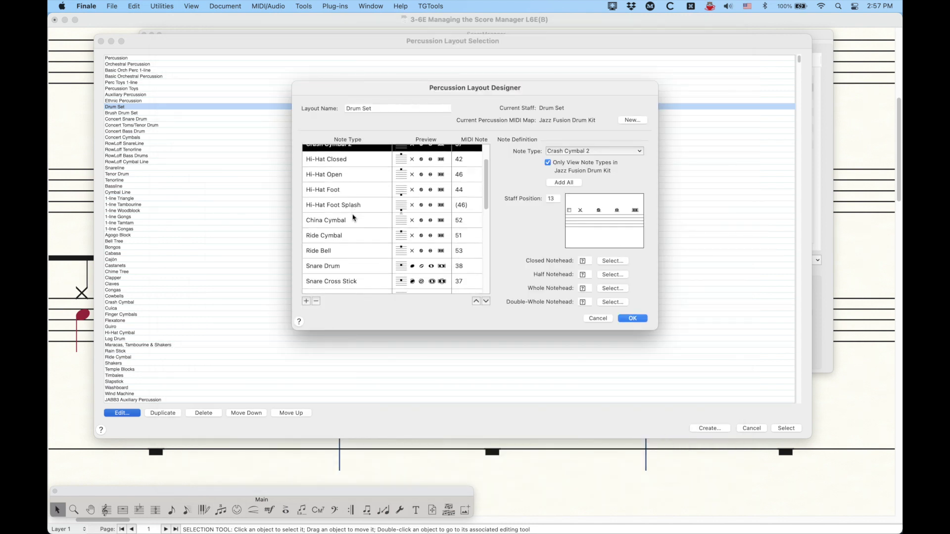
scroll(347, 218, "up", 3)
scroll(341, 174, "up", 1)
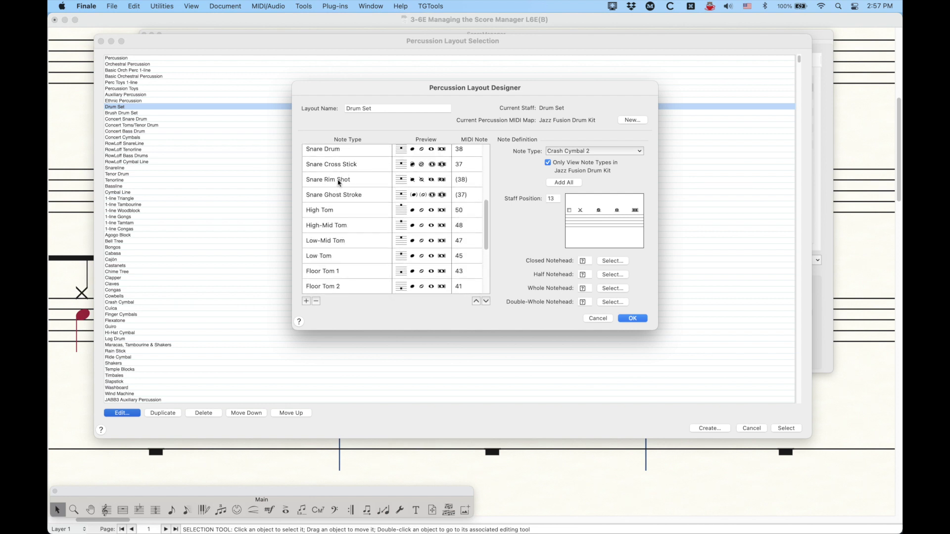
left_click(341, 180)
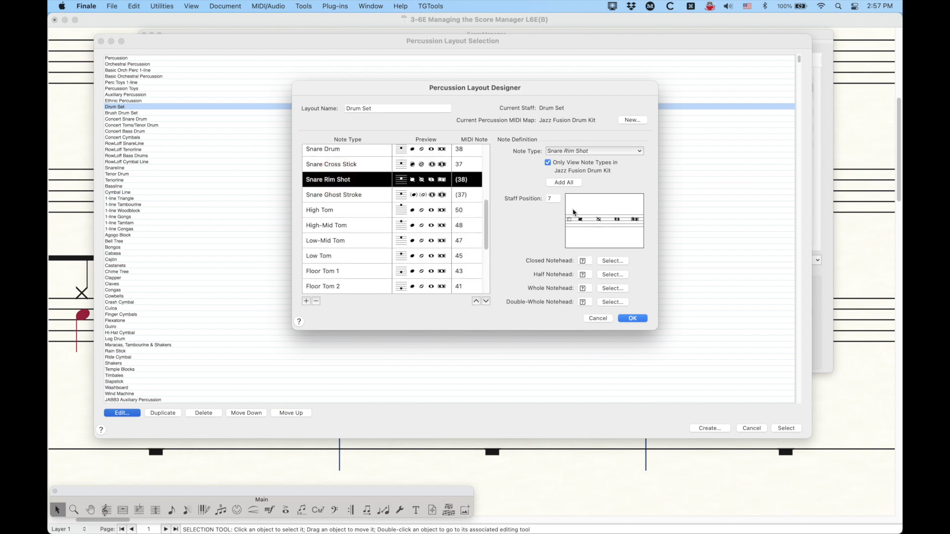
left_click(345, 197)
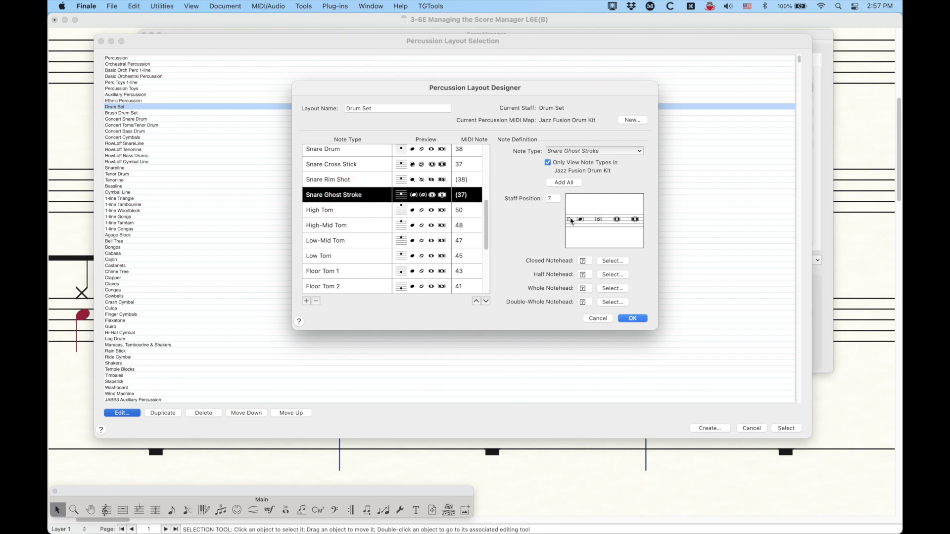
Step: Accept the layout designer, cancel the layout list, and close Score Manager
left_click(633, 319)
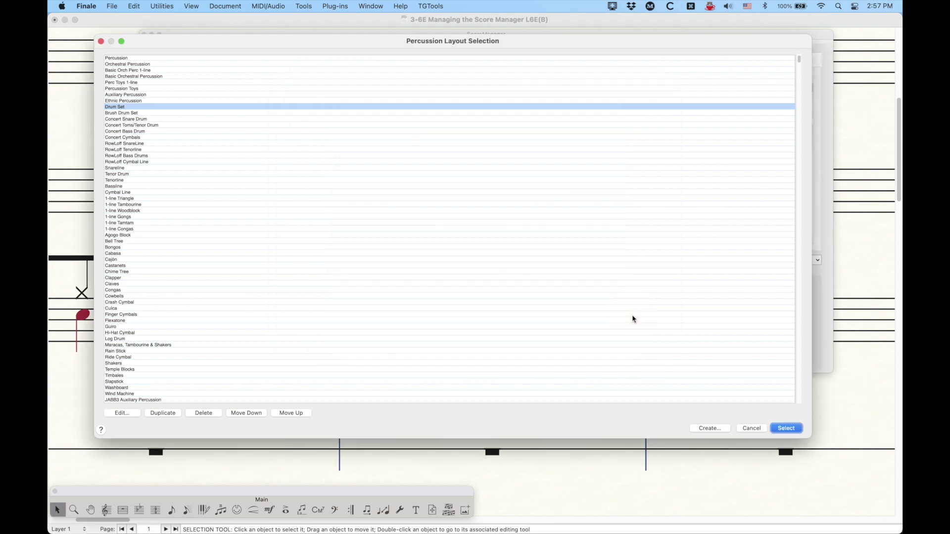
left_click(744, 428)
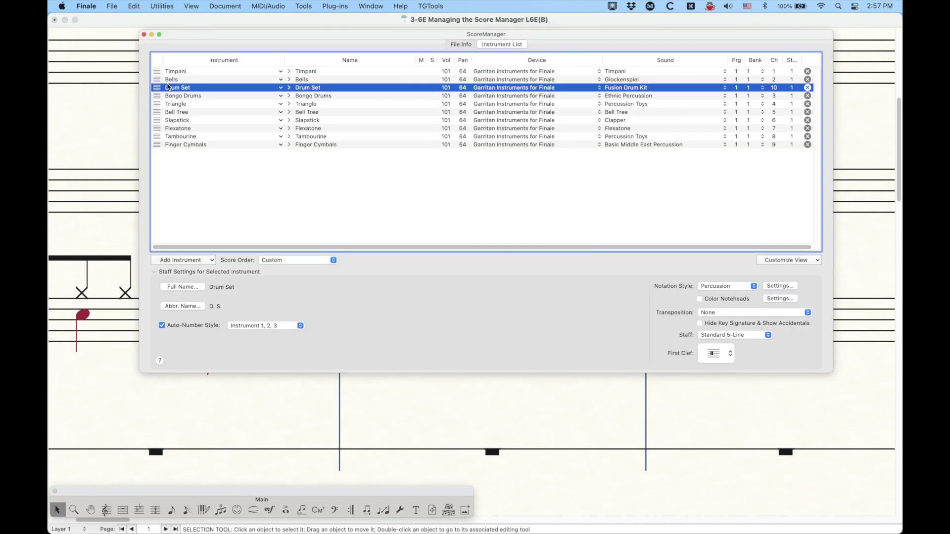
left_click(144, 35)
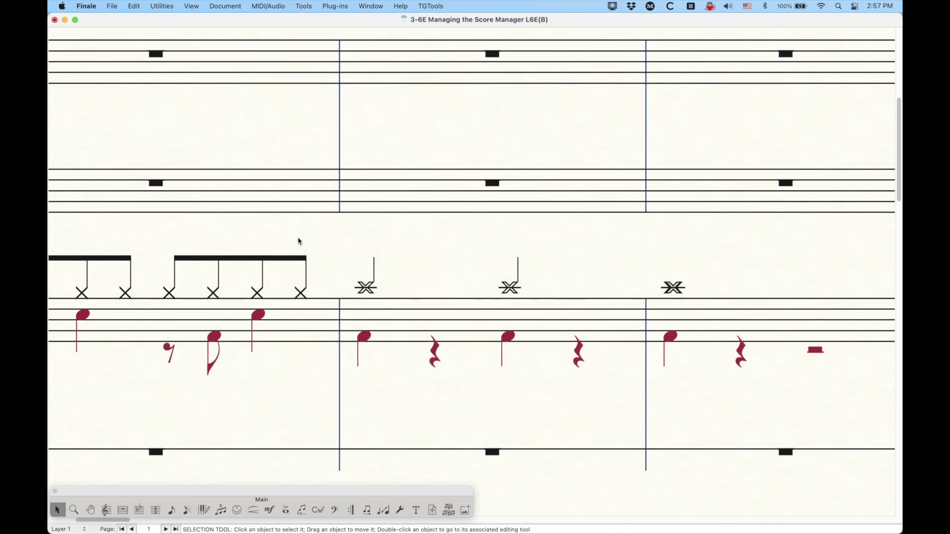
Step: Enter a snare rim shot and a ghost-stroke note in layer 2 of measure 2
left_click(186, 510)
left_click(399, 318)
key("shift+Down")
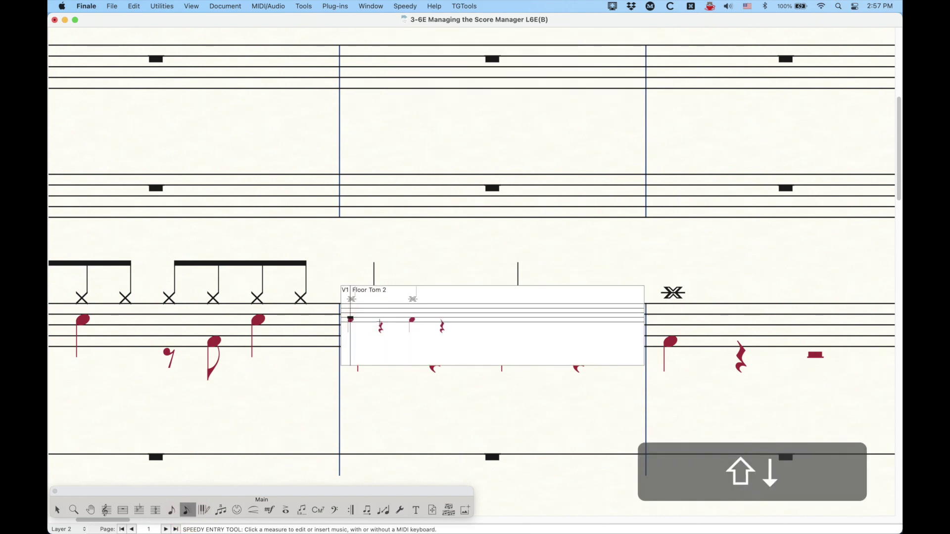
key("Up")
key("Up")
key("Up")
key("Up")
key("Up")
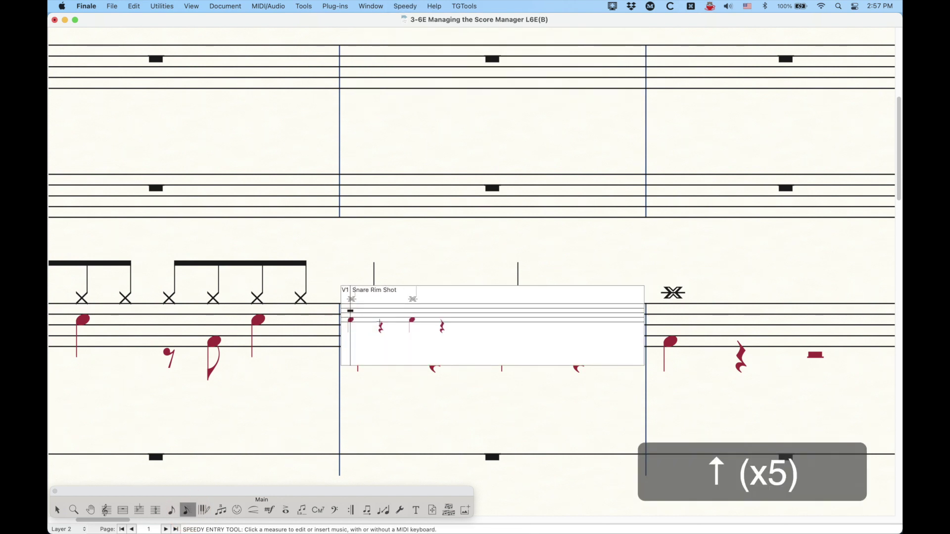
key("Right")
key("Right")
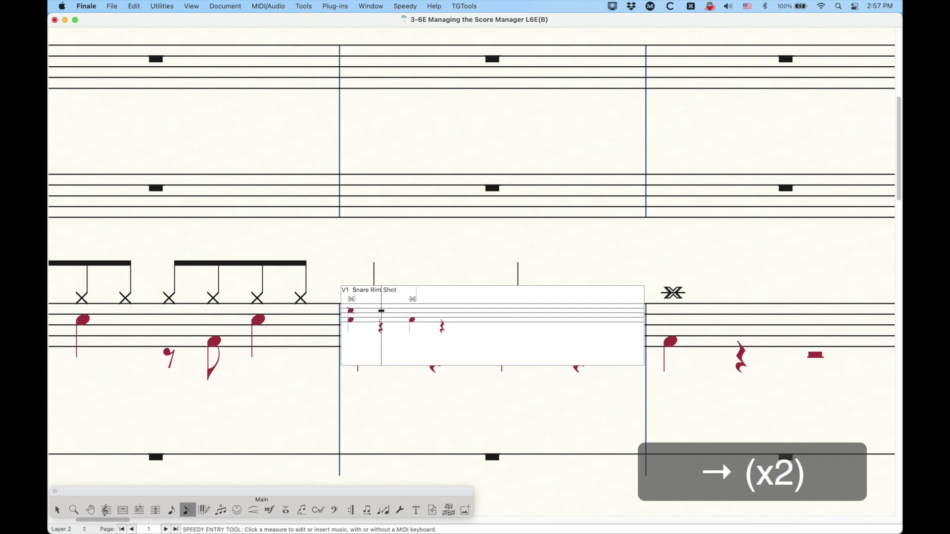
key("Up")
key("Return")
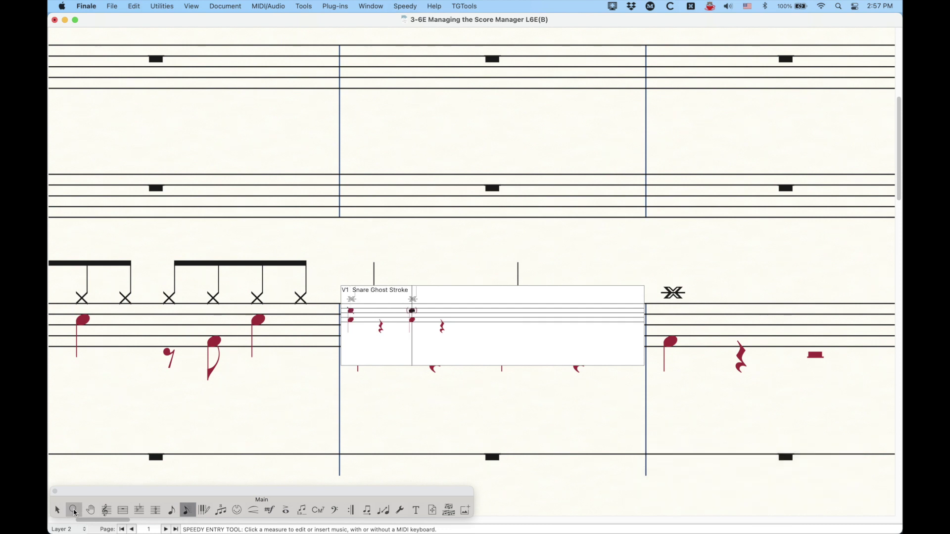
left_click(57, 510)
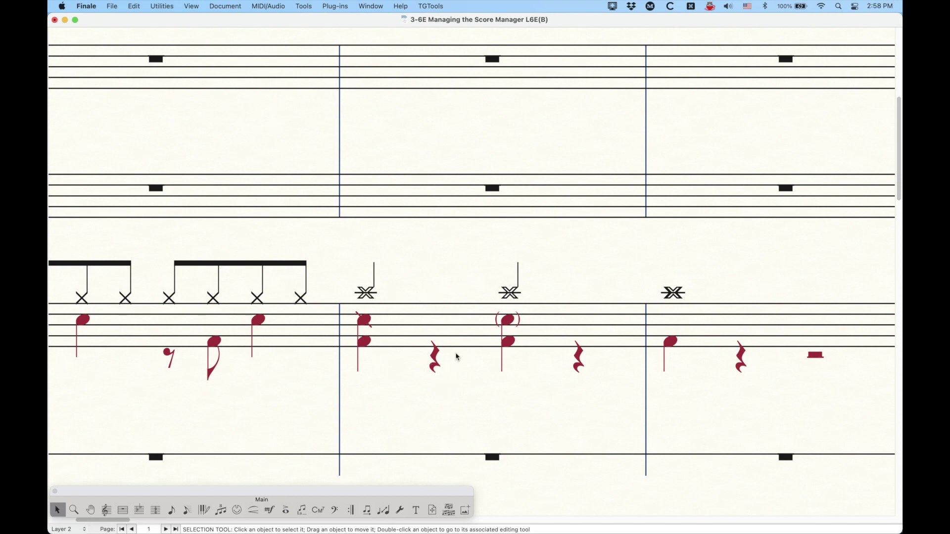
Step: Zoom out twice with Cmd-minus to show whole pages of the score
key("super+minus")
key("super+minus")
key("super+minus")
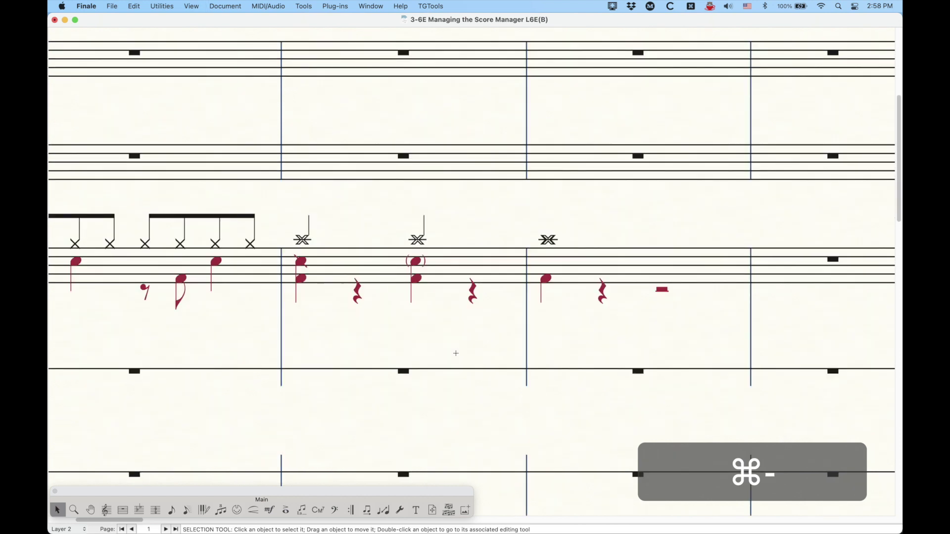
key("super+minus")
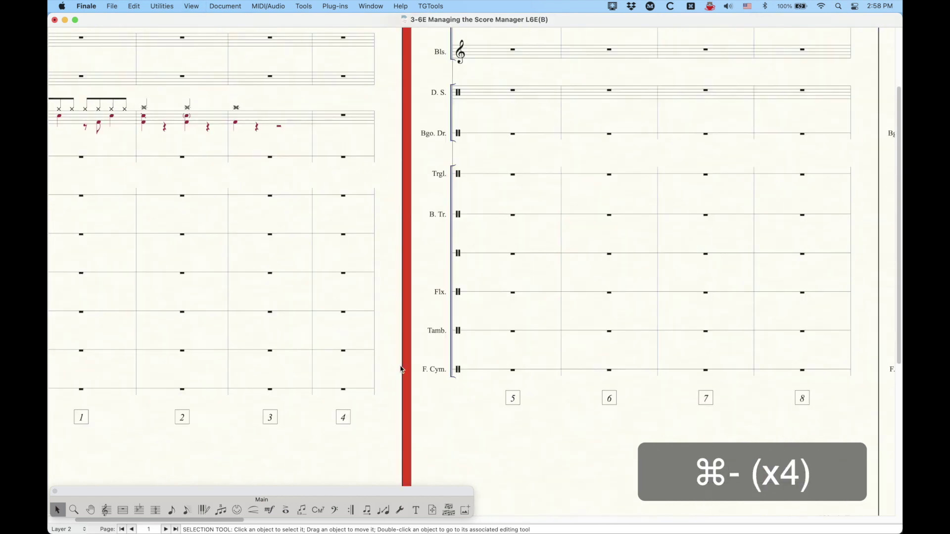
scroll(398, 231, "right", 1)
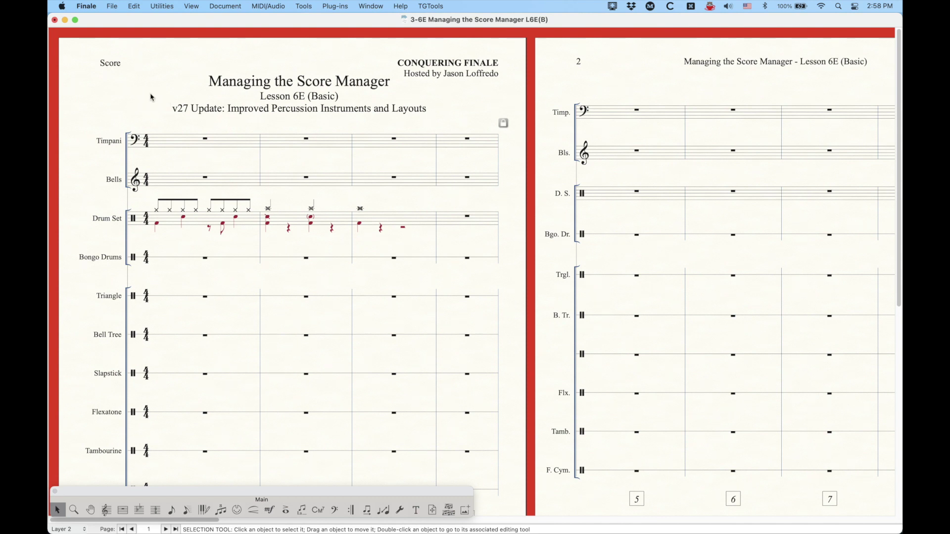
Step: Open the Drum Set percussion layout in the Layout Designer
key("super+k")
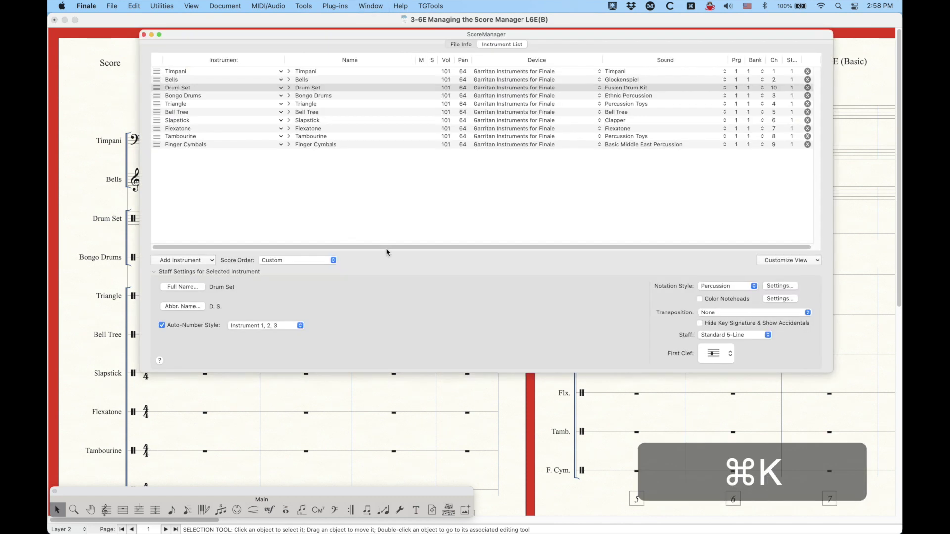
left_click(157, 90)
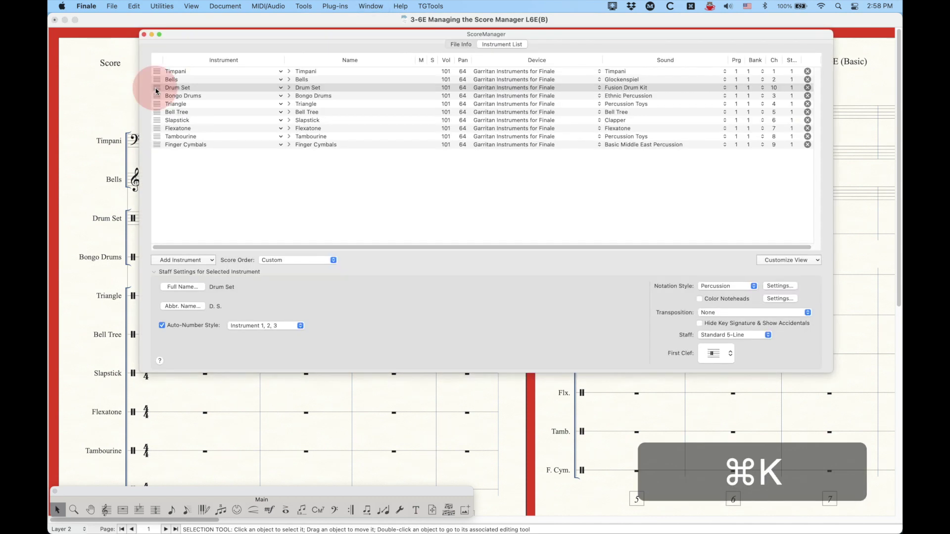
left_click(779, 286)
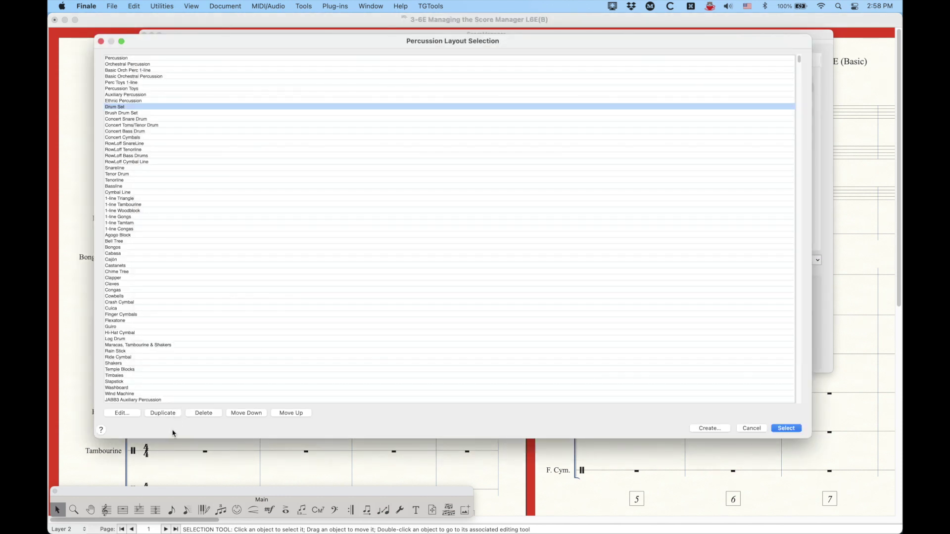
left_click(129, 415)
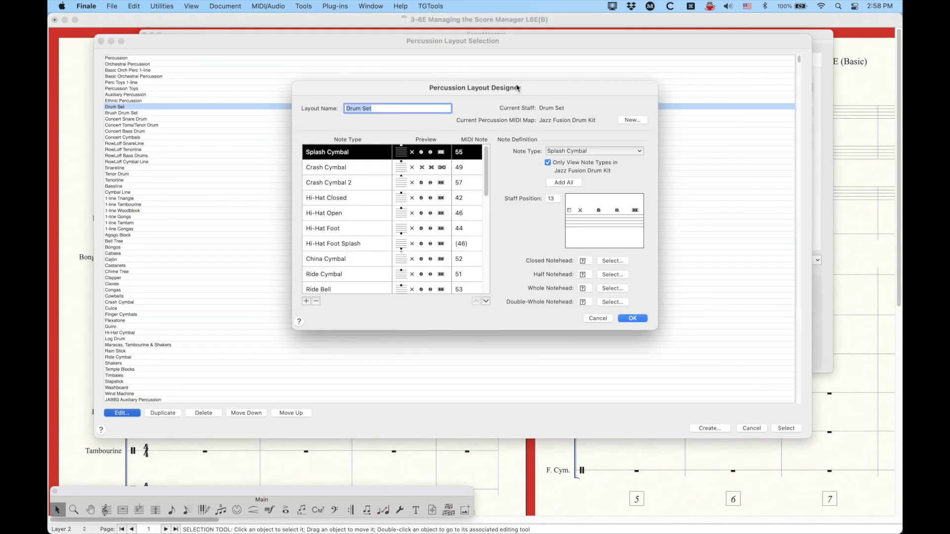
left_click_drag(517, 88, 512, 88)
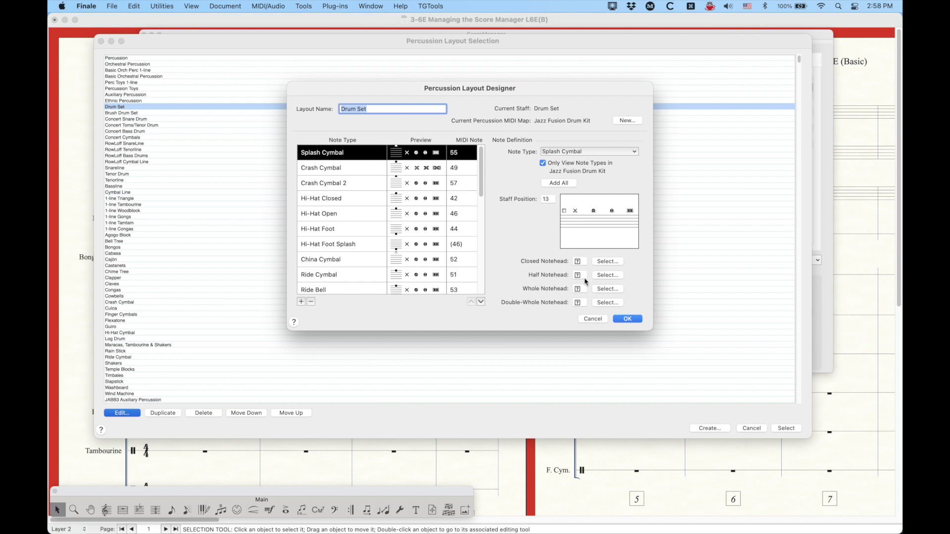
Step: Inspect the Crash Cymbal's closed, half, whole and double-whole notehead characters
left_click(331, 172)
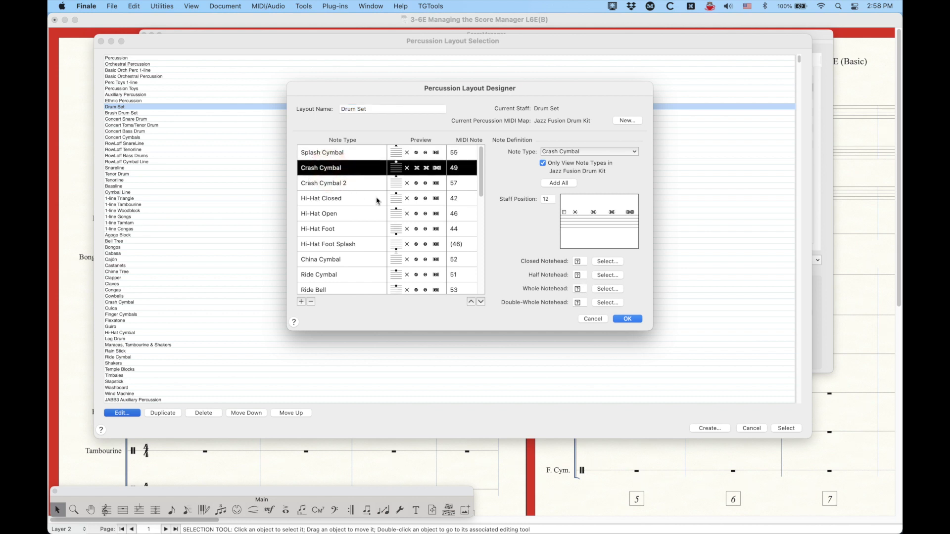
left_click(580, 275)
left_click(580, 290)
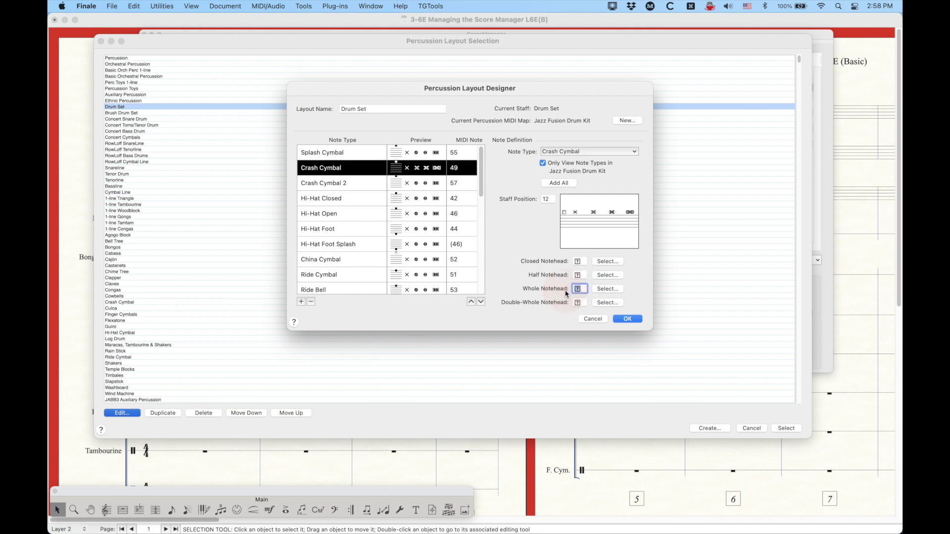
left_click(579, 262)
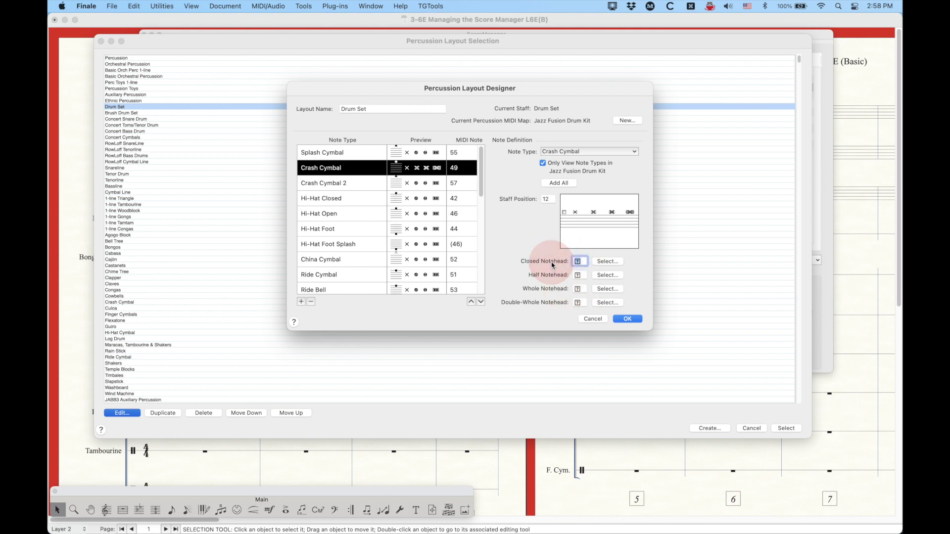
left_click(580, 275)
left_click(579, 289)
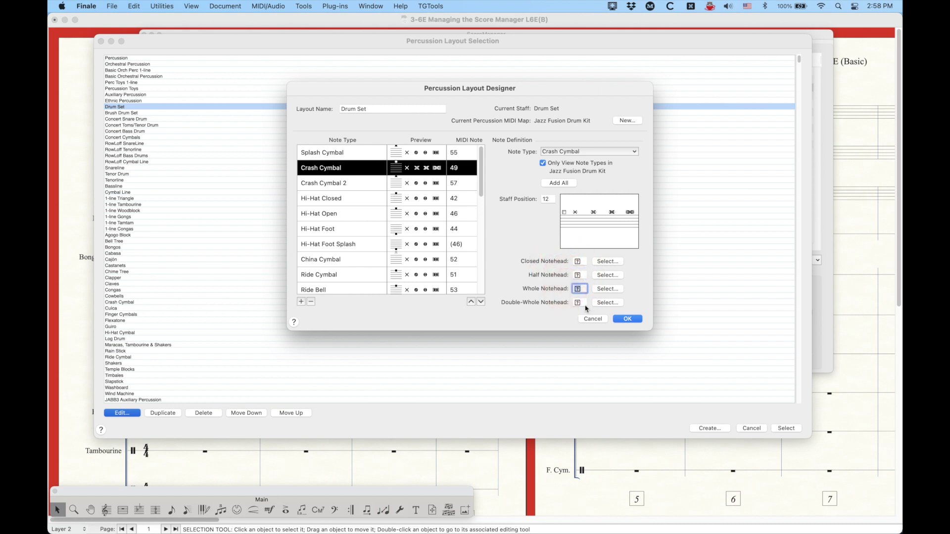
left_click(580, 303)
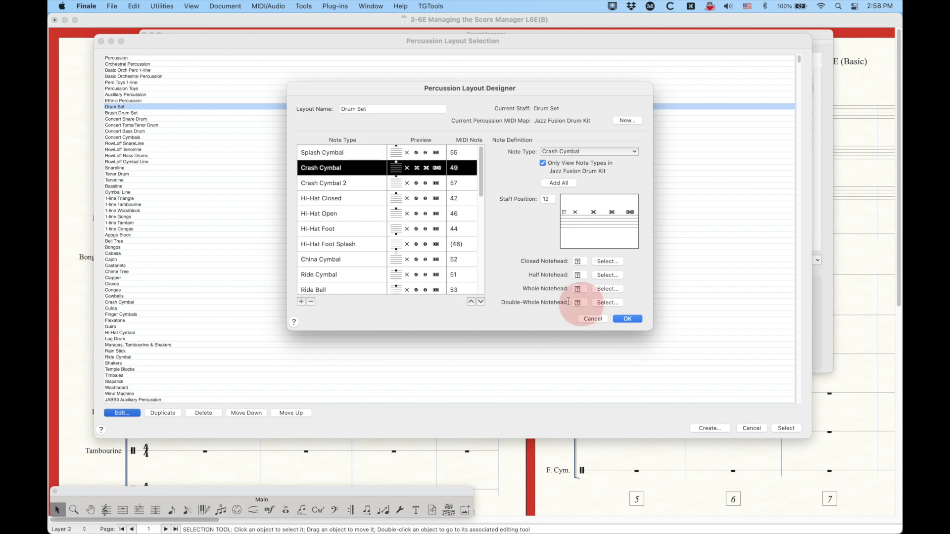
left_click(579, 262)
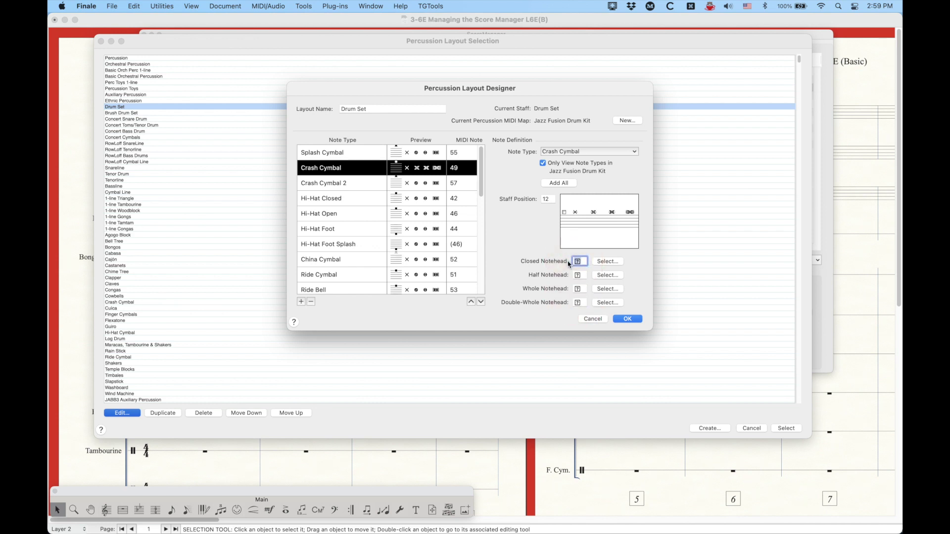
Step: Keep the U.S. keyboard input source and copy the Crash Cymbal half notehead character
left_click(746, 5)
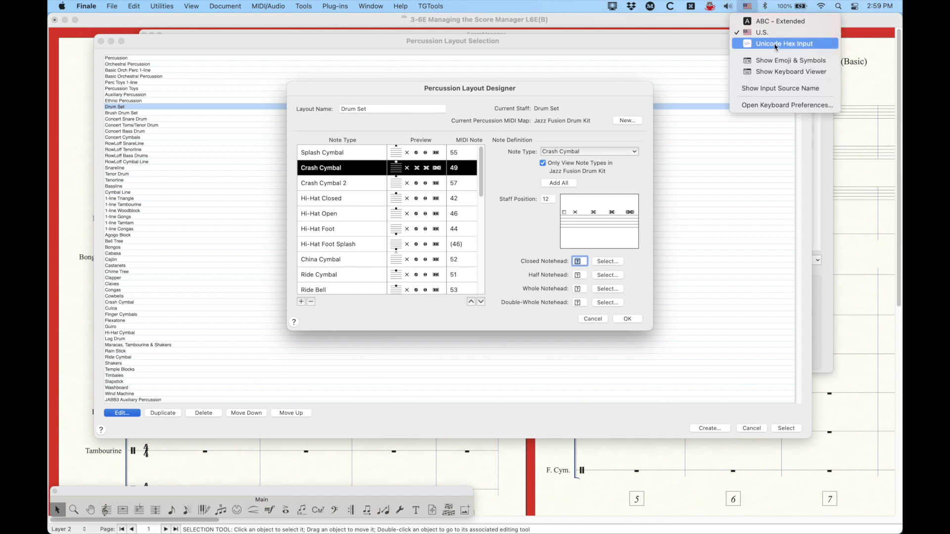
left_click(758, 32)
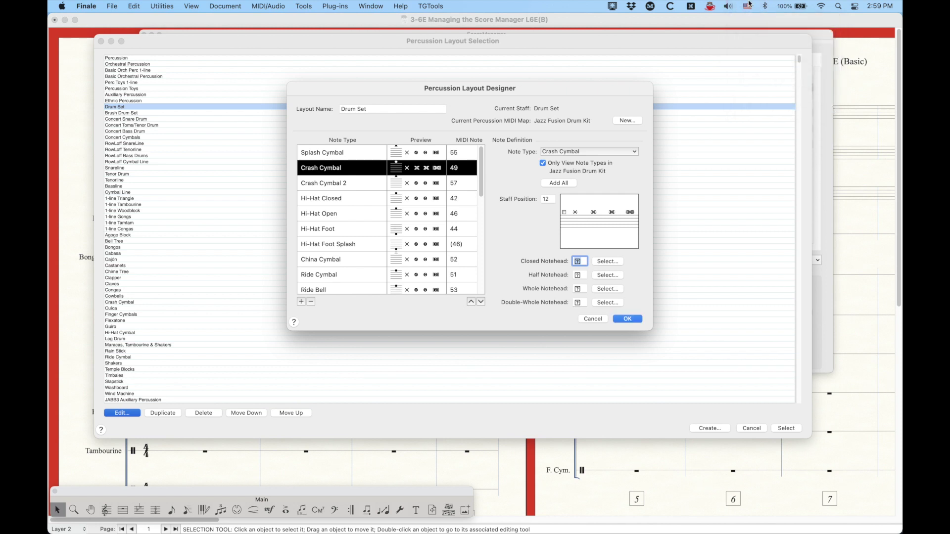
left_click(580, 275)
left_click(584, 276)
left_click(576, 276)
left_click(577, 275)
key("super+c")
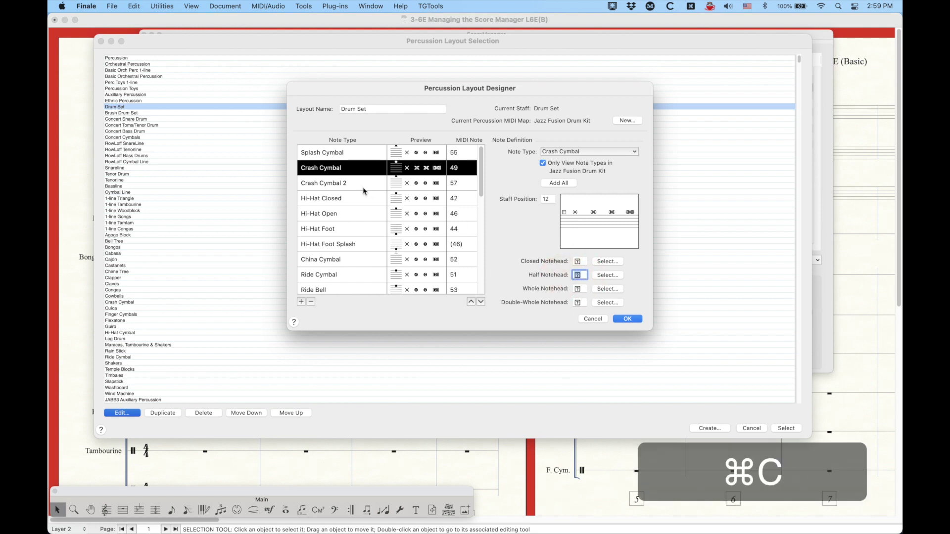
key("Down")
left_click(578, 275)
key("super+v")
Step: Paste the X notehead into Hi-Hat Closed and Hi-Hat Open half noteheads, then discard the edits
left_click(353, 199)
left_click(578, 275)
key("super+v")
left_click(336, 214)
left_click(577, 275)
key("super+v")
left_click(340, 196)
left_click(345, 215)
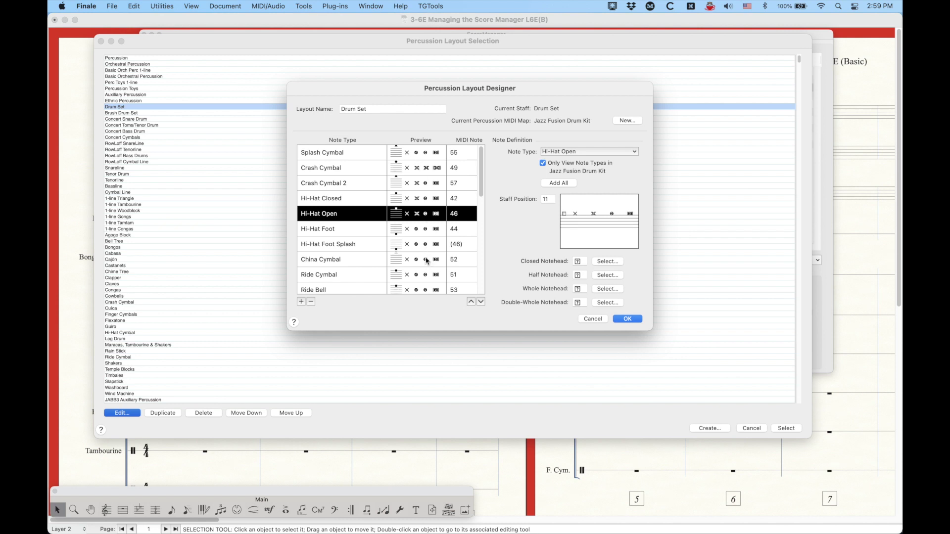
left_click(584, 275)
left_click(593, 319)
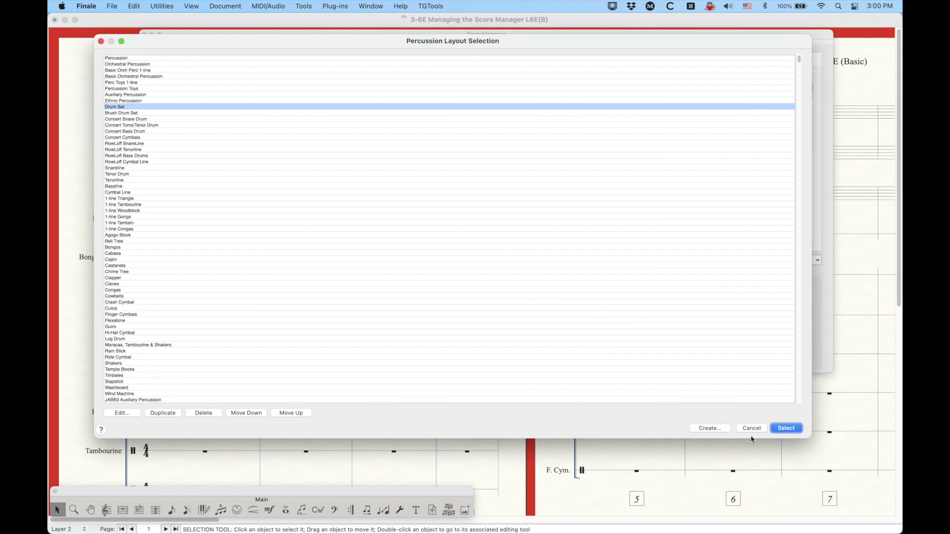
left_click(121, 413)
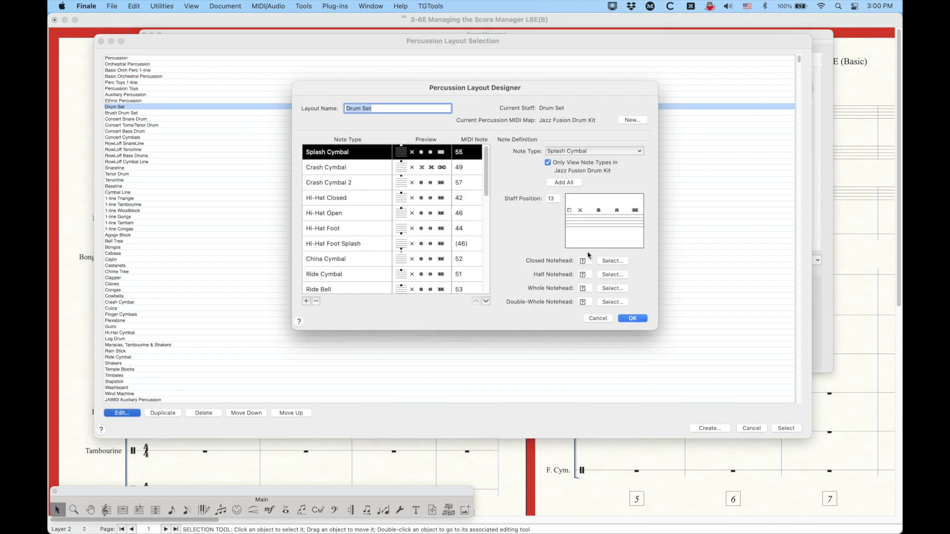
left_click_drag(499, 93, 497, 91)
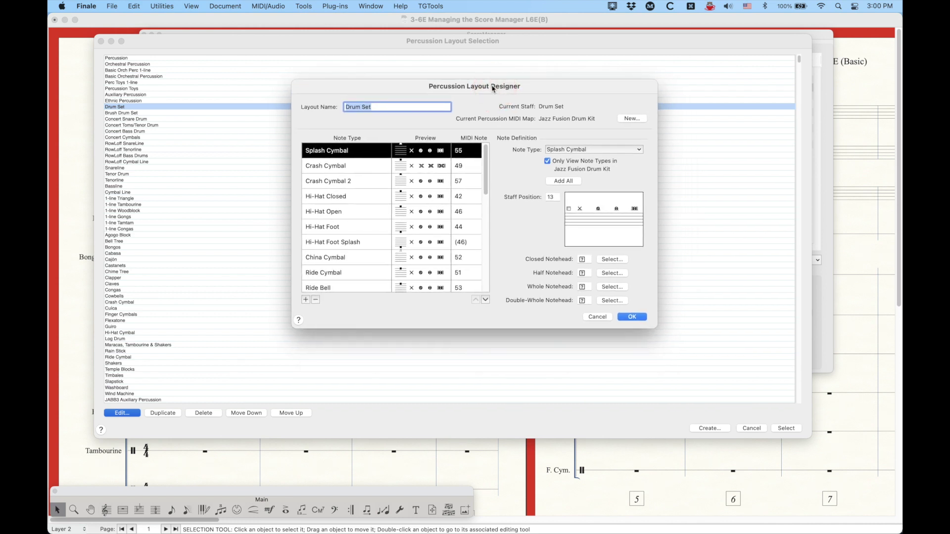
left_click(587, 260)
left_click(587, 273)
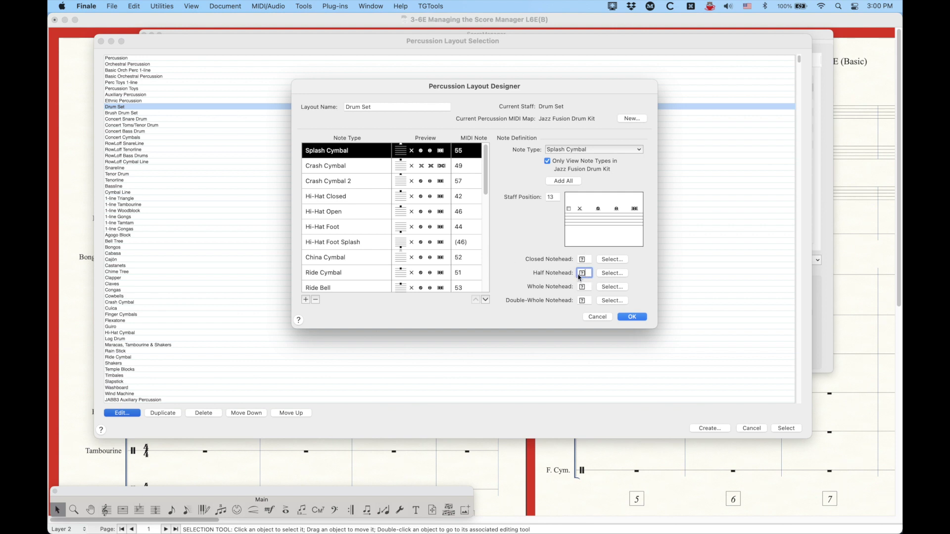
left_click(593, 318)
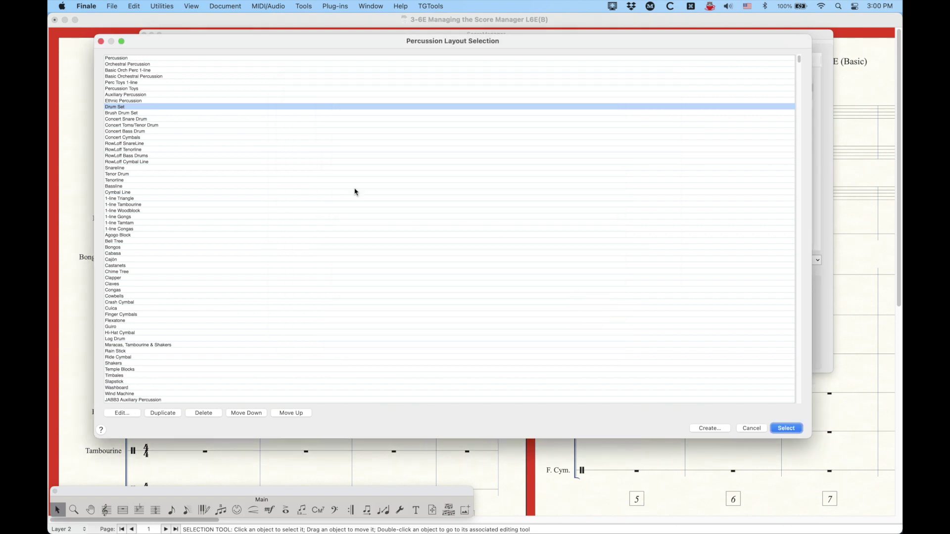
Step: Cancel the percussion layout list and close Score Manager to show the full score
left_click(750, 429)
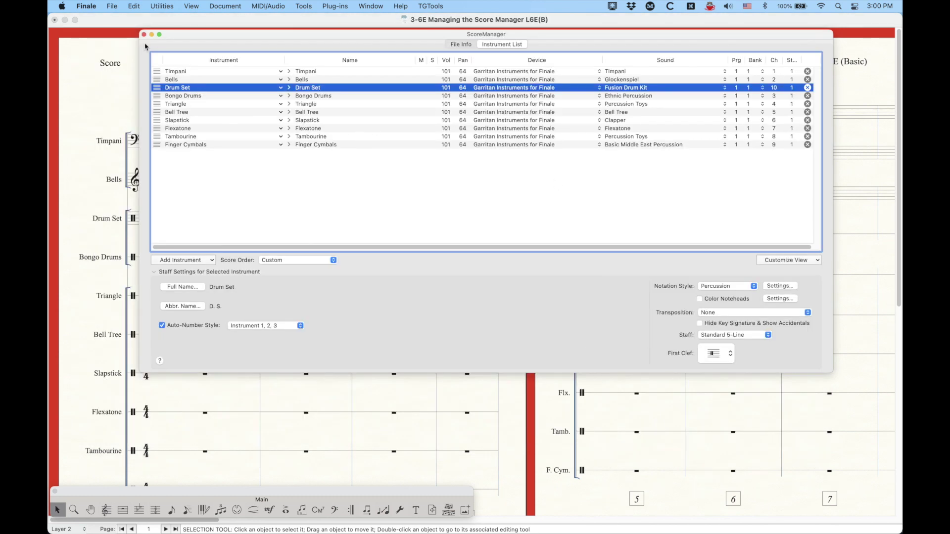
left_click(144, 35)
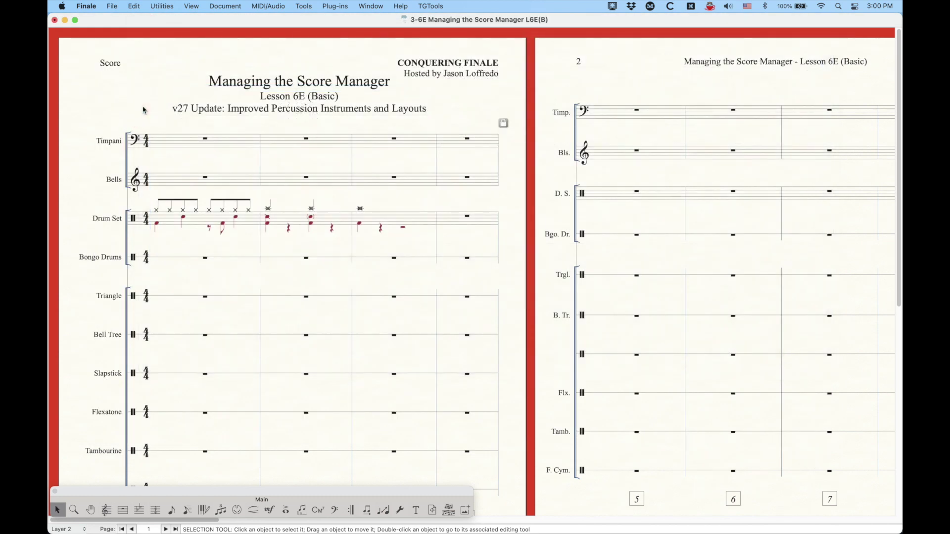